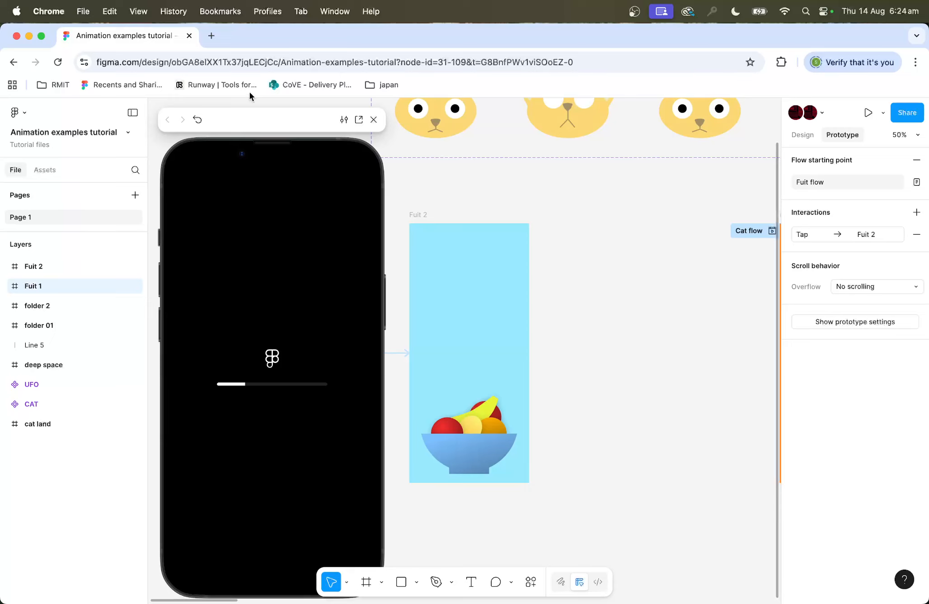
- Preview the existing fruit flow prototype, playing its transition to the filled bowl twice, and close the preview
{"action": "left_click_drag", "start_coordinate": [261, 123], "coordinate": [732, 101]}
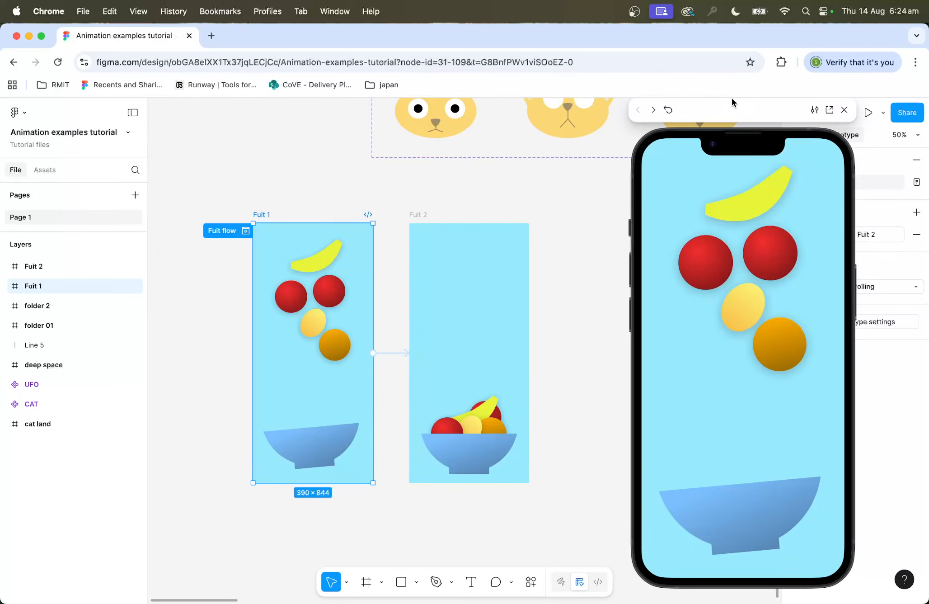
{"action": "left_click", "coordinate": [733, 423]}
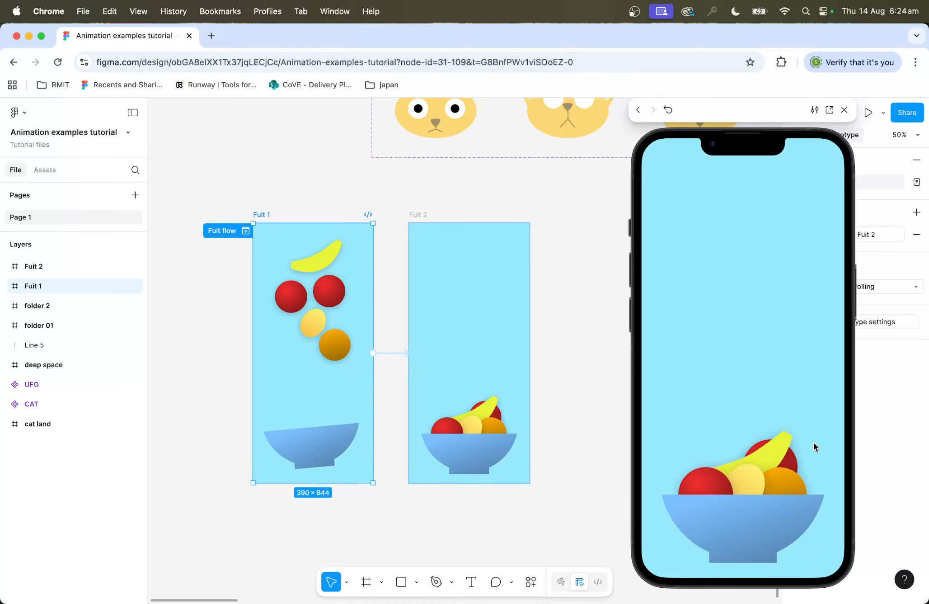
{"action": "left_click", "coordinate": [668, 110]}
{"action": "left_click", "coordinate": [768, 419]}
{"action": "left_click", "coordinate": [844, 110]}
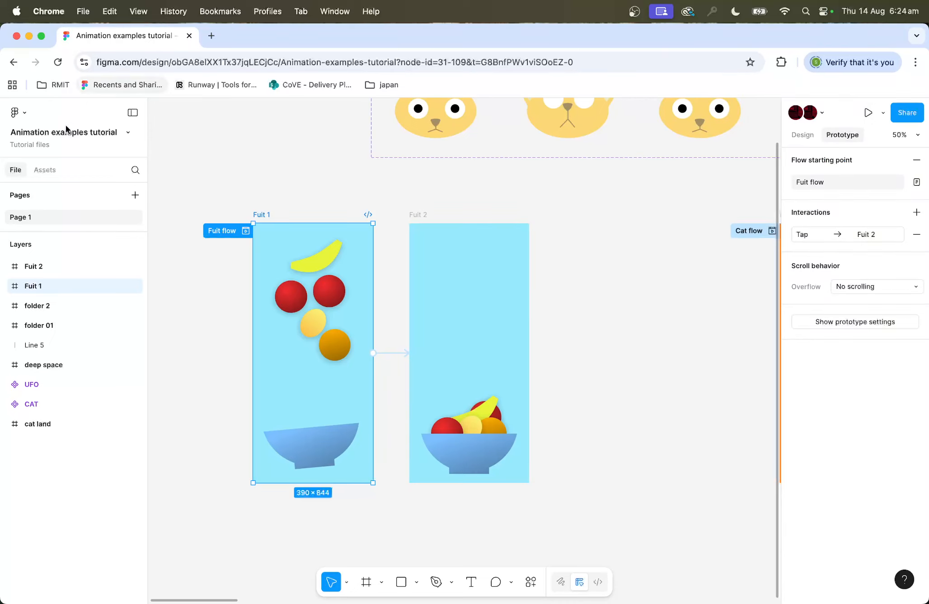
- Add a new page to the file and name it "animation"
{"action": "left_click", "coordinate": [137, 193]}
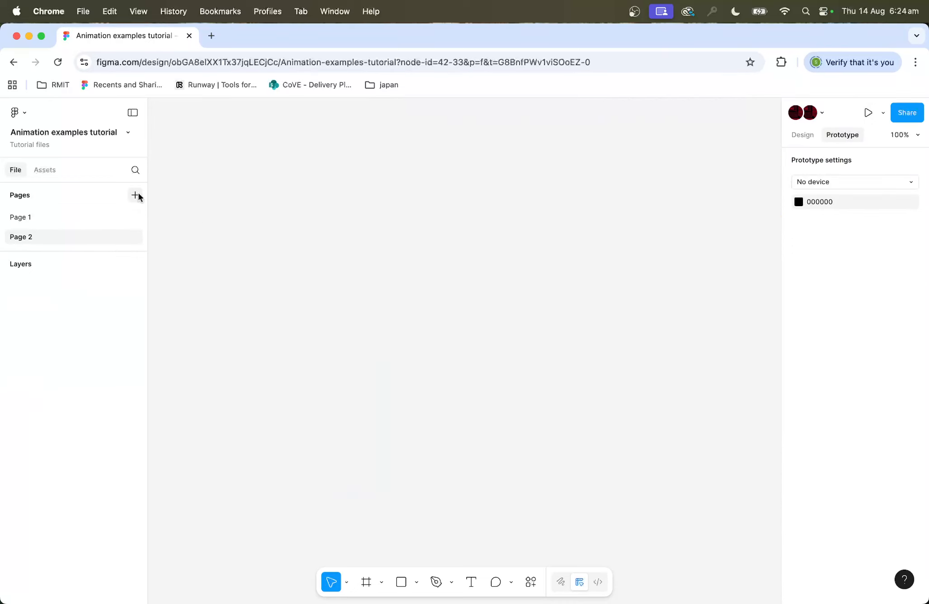
{"action": "double_click", "coordinate": [22, 237]}
{"action": "type", "text": "animation"}
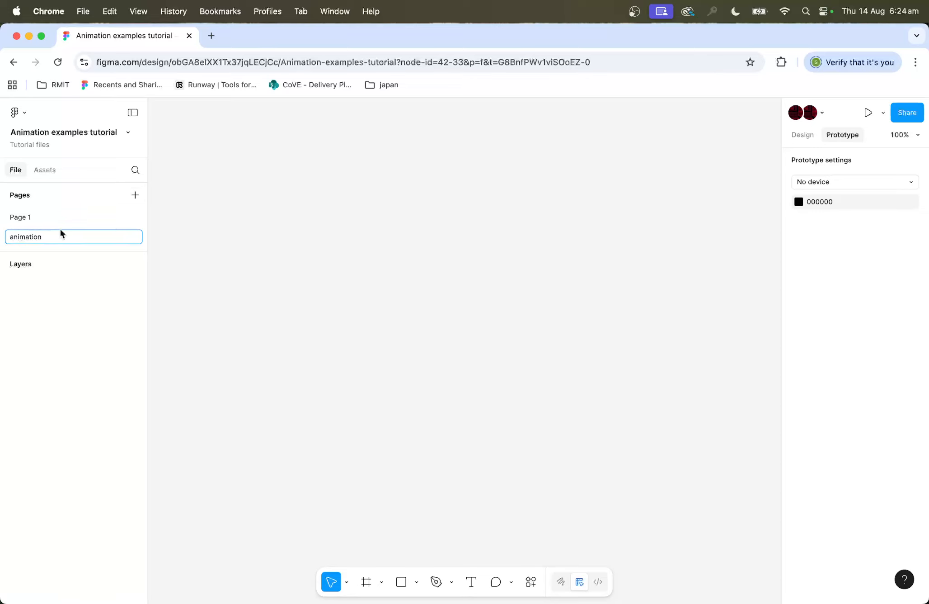
{"action": "key", "text": "Return"}
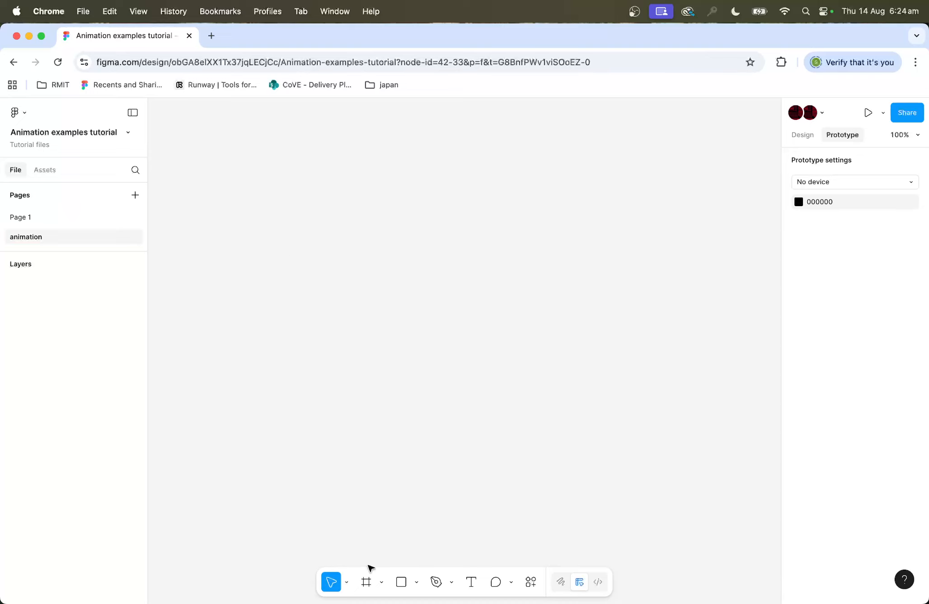
- Create a 390 × 844 frame on the new page using the iPhone 13 & 14 preset
{"action": "left_click", "coordinate": [367, 582]}
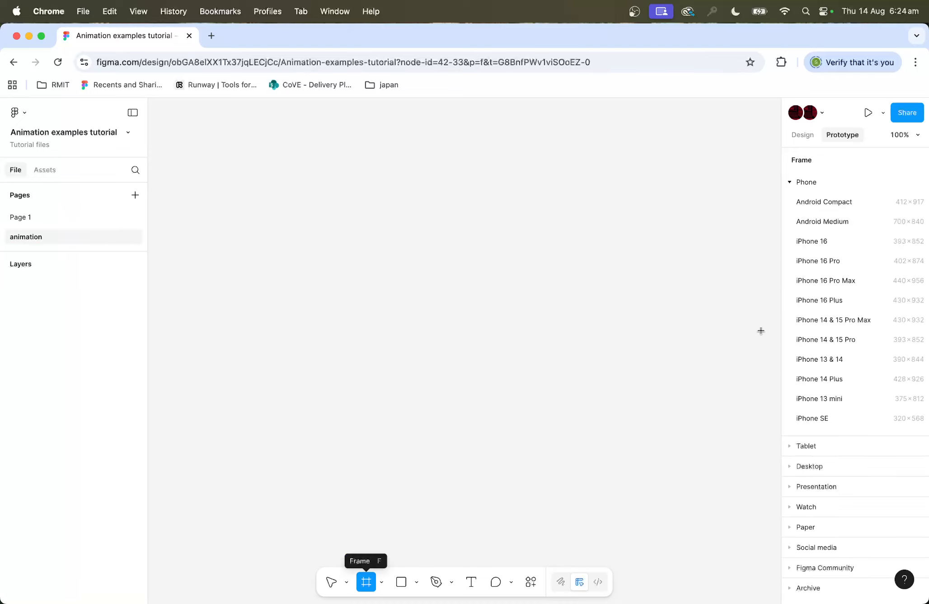
{"action": "left_click", "coordinate": [835, 359]}
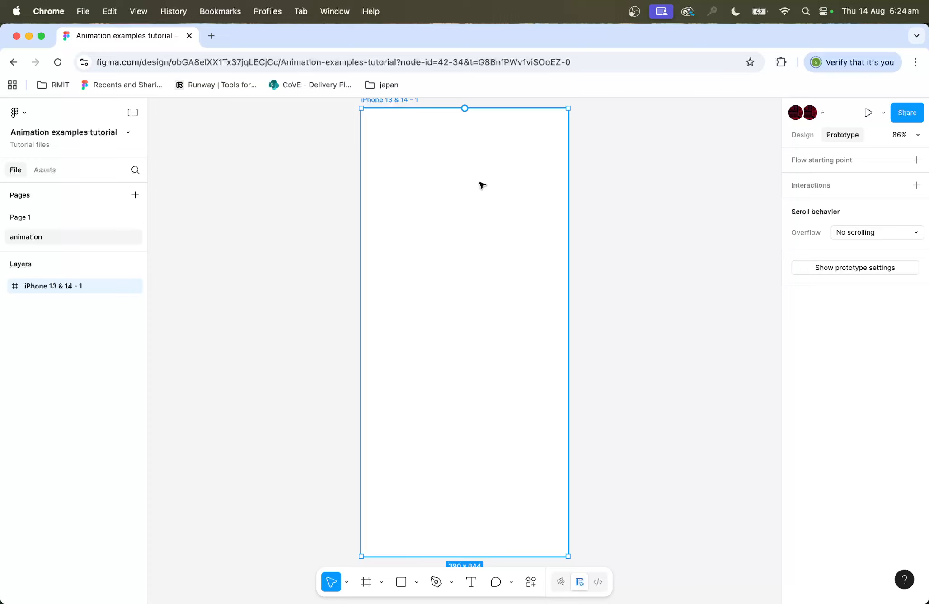
{"action": "scroll", "coordinate": [429, 160], "scroll_direction": "left", "scroll_amount": 4}
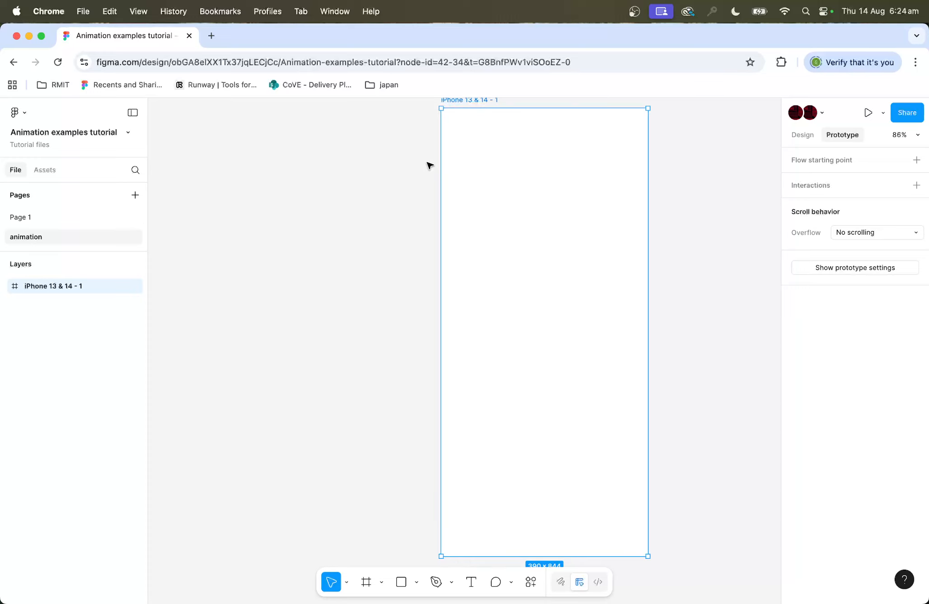
- Change the phone frame's fill to light blue C4ECFF
{"action": "left_click", "coordinate": [801, 136]}
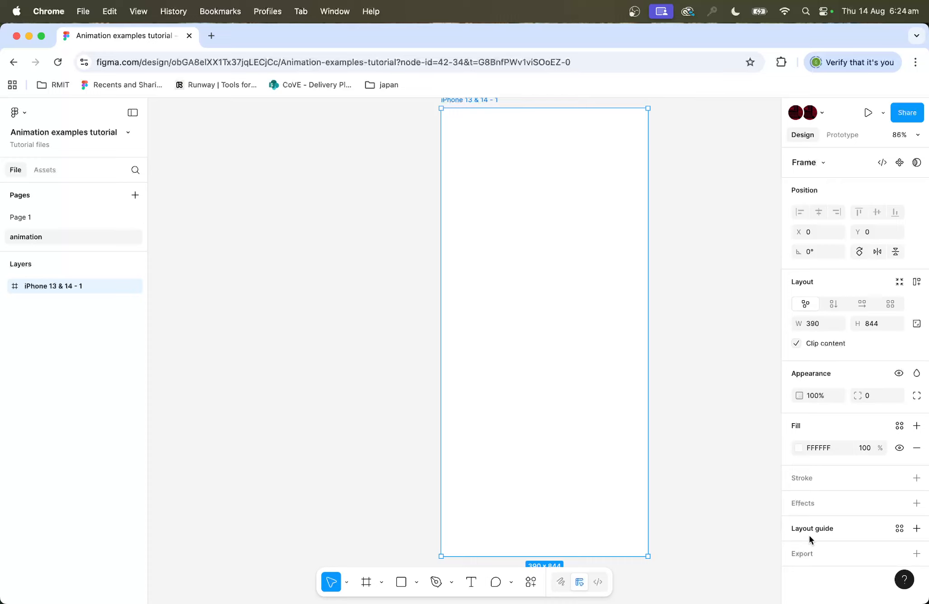
{"action": "left_click", "coordinate": [798, 448]}
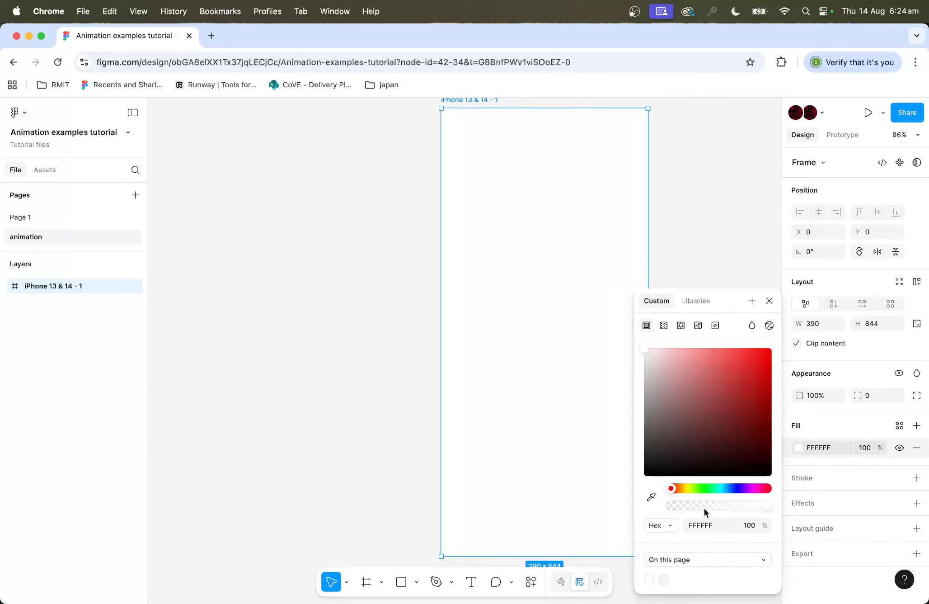
{"action": "left_click_drag", "start_coordinate": [681, 487], "coordinate": [724, 488]}
{"action": "left_click_drag", "start_coordinate": [685, 358], "coordinate": [674, 347]}
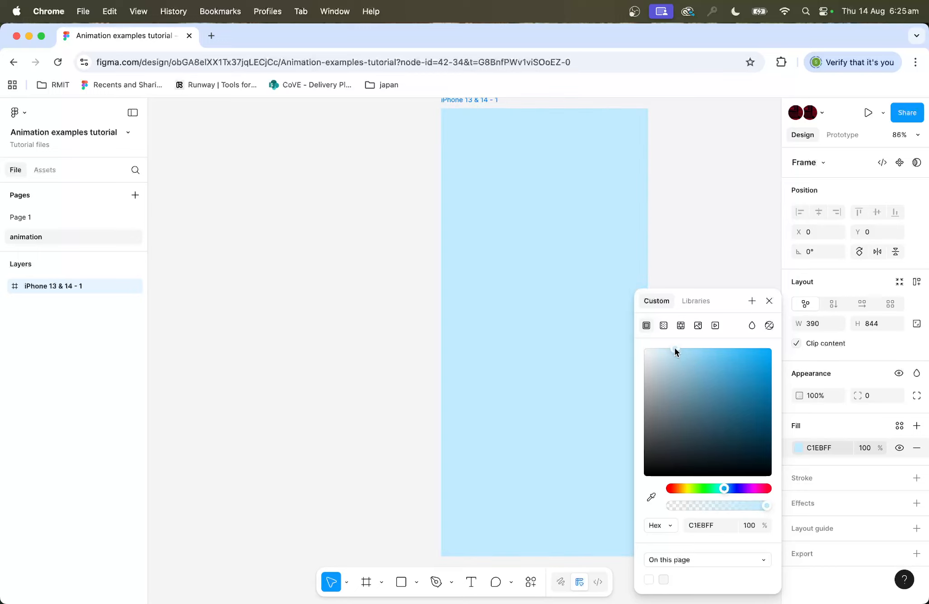
{"action": "left_click", "coordinate": [373, 247]}
- Rename the phone frame to "fruit 1"
{"action": "scroll", "coordinate": [373, 247], "scroll_direction": "up", "scroll_amount": 3}
{"action": "double_click", "coordinate": [474, 200]}
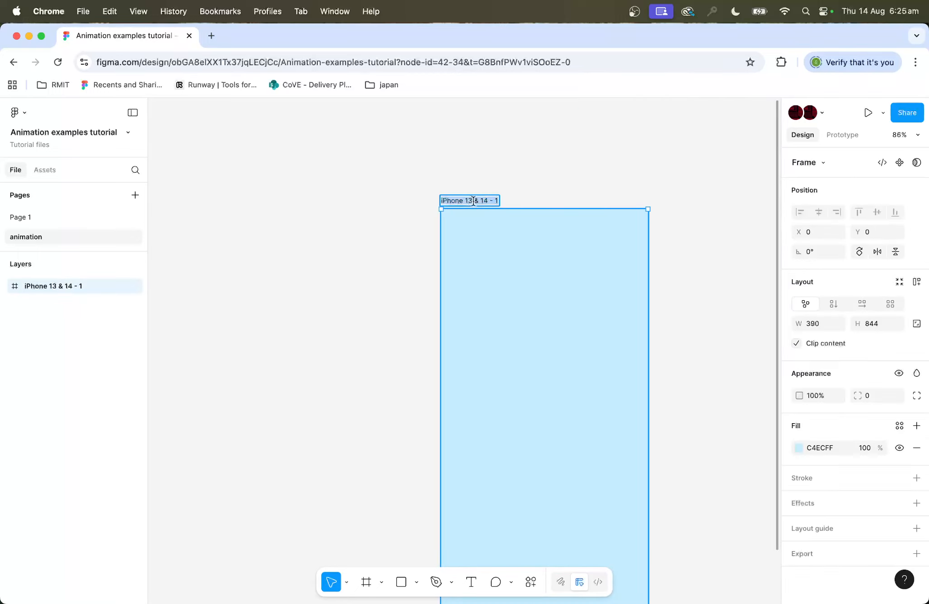
{"action": "type", "text": "1rui"}
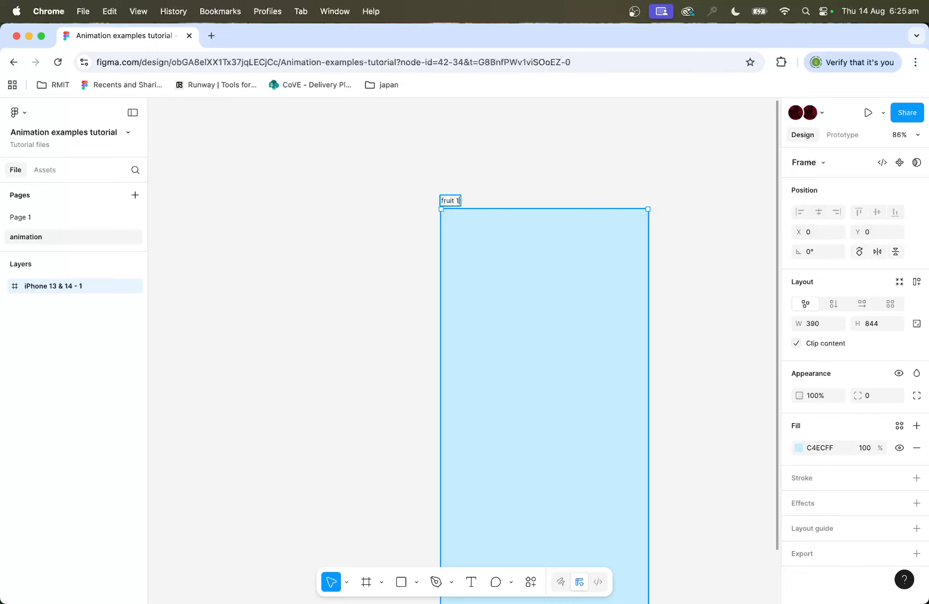
{"action": "left_click", "coordinate": [552, 174]}
- Draw a circle about 77 × 77 on the empty canvas to the left of the fruit 1 frame
{"action": "scroll", "coordinate": [542, 224], "scroll_direction": "down", "scroll_amount": 5}
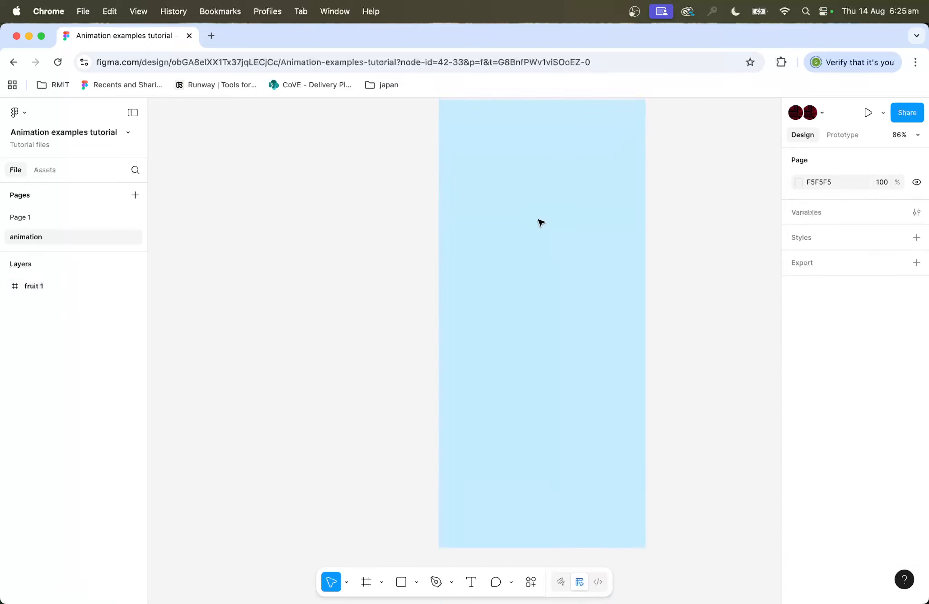
{"action": "scroll", "coordinate": [542, 222], "scroll_direction": "up", "scroll_amount": 2}
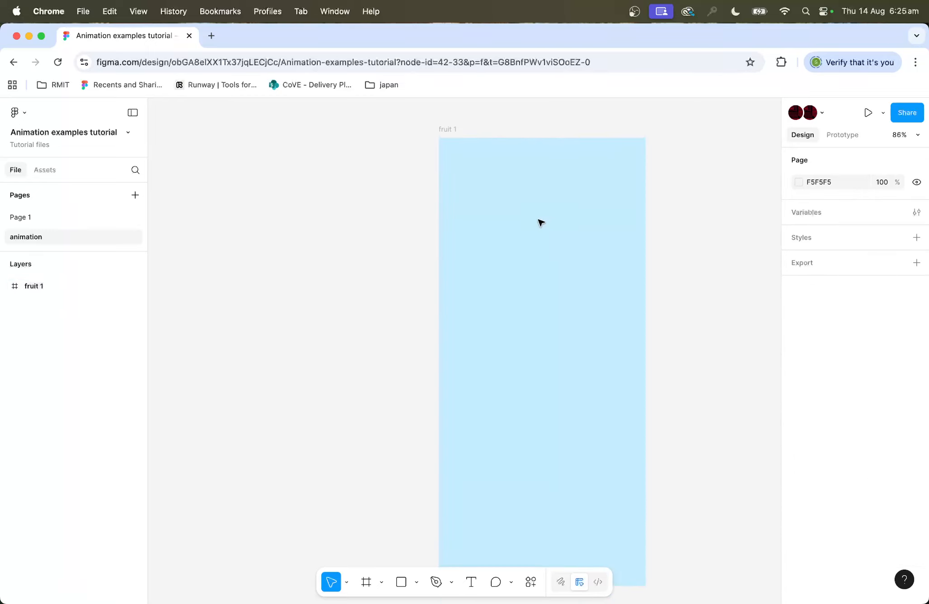
{"action": "left_click", "coordinate": [417, 582]}
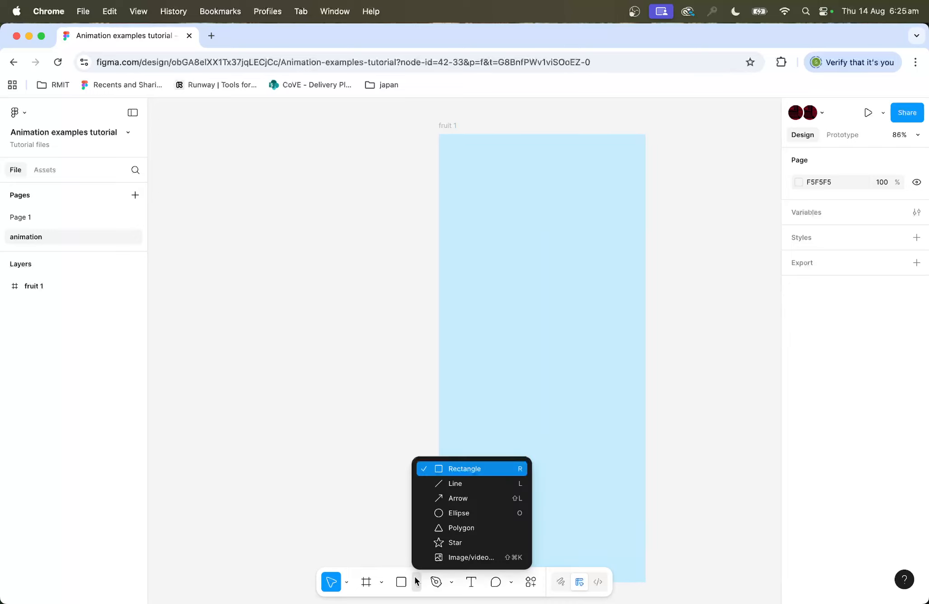
{"action": "left_click", "coordinate": [447, 515]}
{"action": "mouse_move", "coordinate": [300, 302]}
{"action": "left_mouse_down"}
{"action": "mouse_move", "coordinate": [341, 343]}
{"action": "mouse_move", "coordinate": [251, 303]}
{"action": "left_mouse_up"}
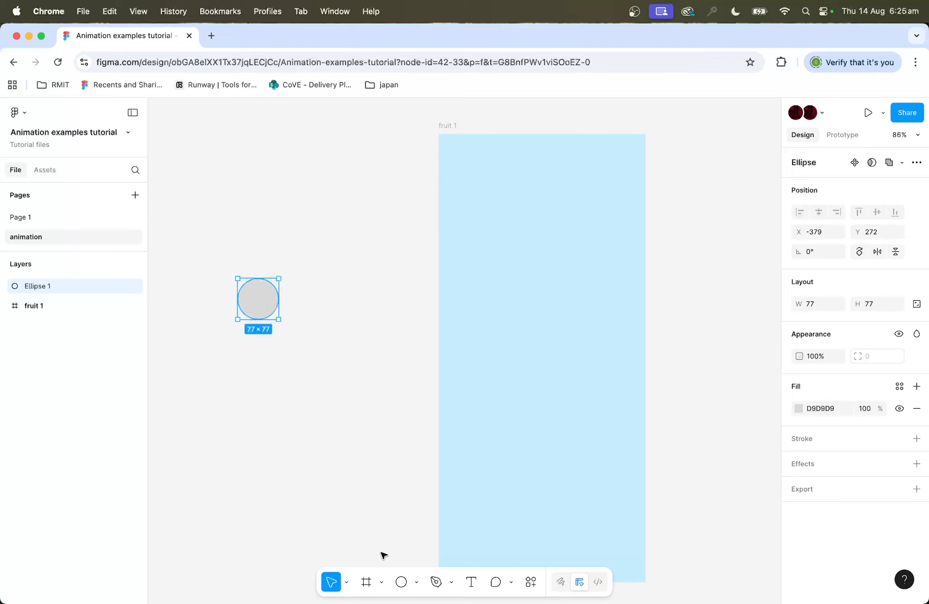
- Draw an upright oval about 58 × 77 beside the circle and a circle about 82 × 82 below the two shapes
{"action": "left_click", "coordinate": [416, 585]}
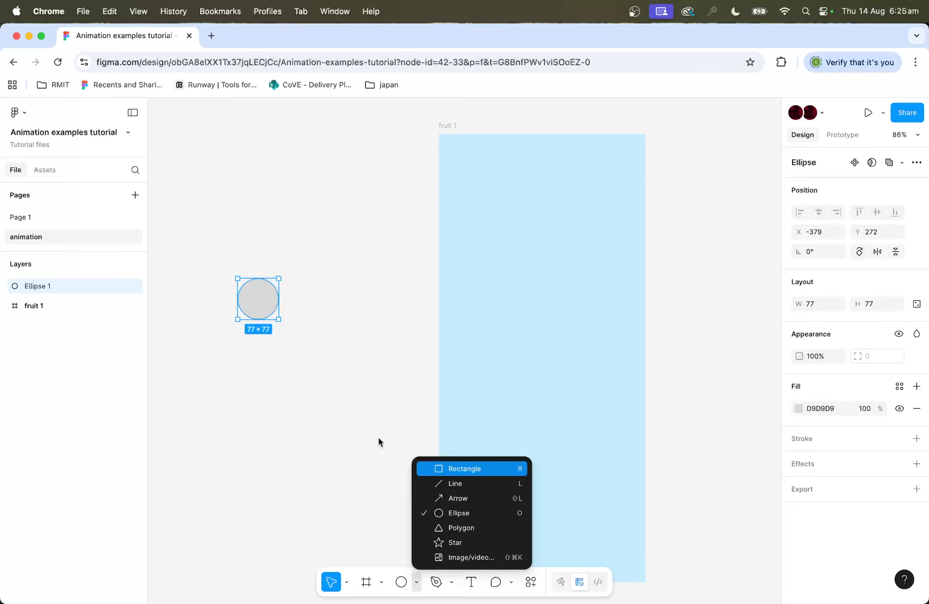
{"action": "left_click", "coordinate": [453, 505]}
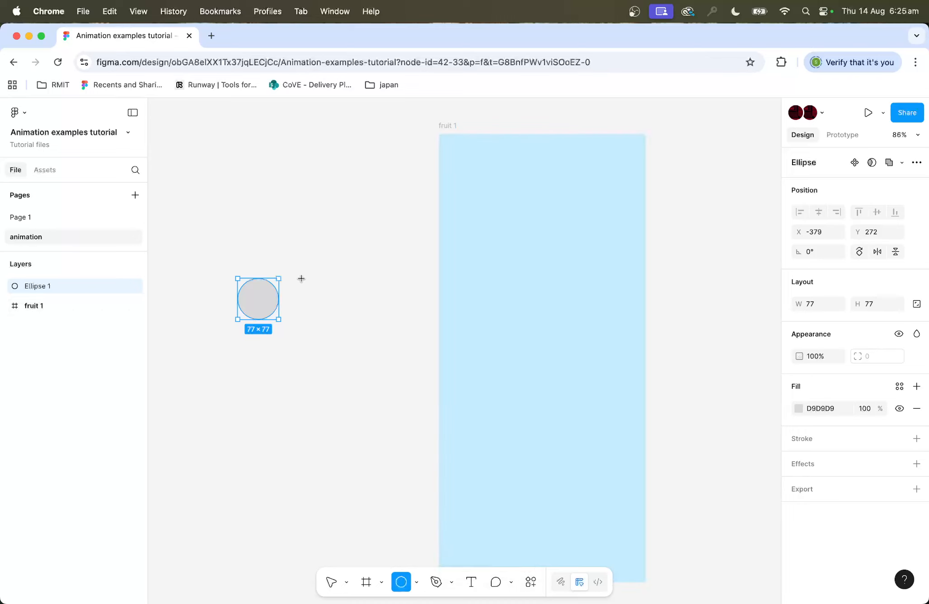
{"action": "mouse_move", "coordinate": [301, 285]}
{"action": "left_mouse_down"}
{"action": "mouse_move", "coordinate": [322, 320]}
{"action": "mouse_move", "coordinate": [330, 318]}
{"action": "left_mouse_up"}
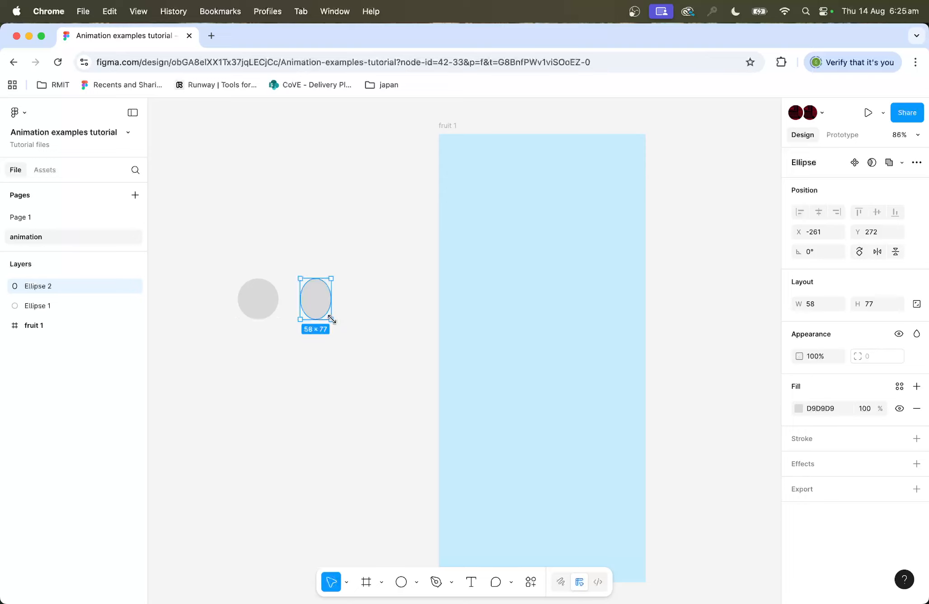
{"action": "left_click", "coordinate": [401, 587]}
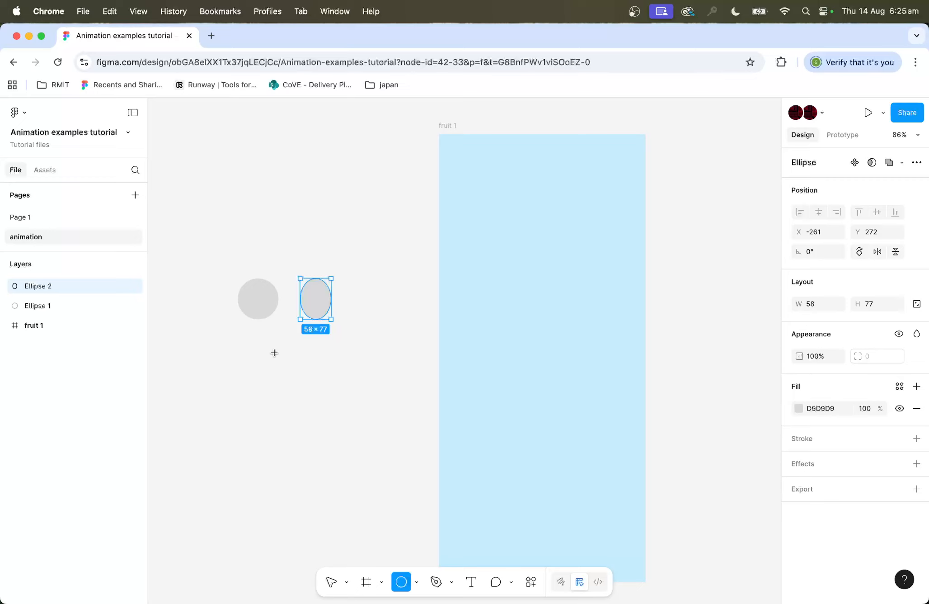
{"action": "left_click_drag", "start_coordinate": [279, 342], "coordinate": [319, 384]}
- Fill the 77 × 77 circle with the orange-red colour FF593C
{"action": "left_click", "coordinate": [272, 290]}
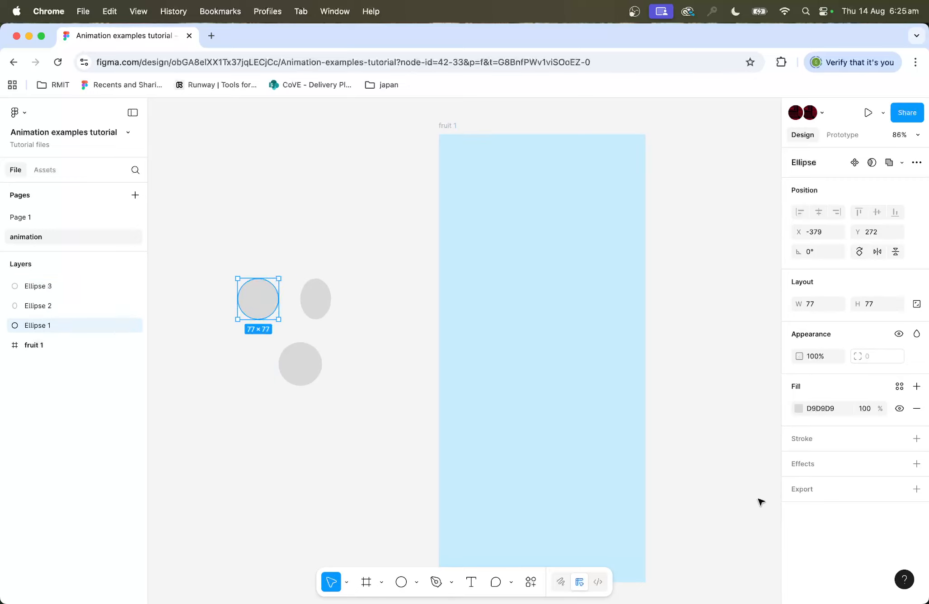
{"action": "left_click", "coordinate": [798, 407]}
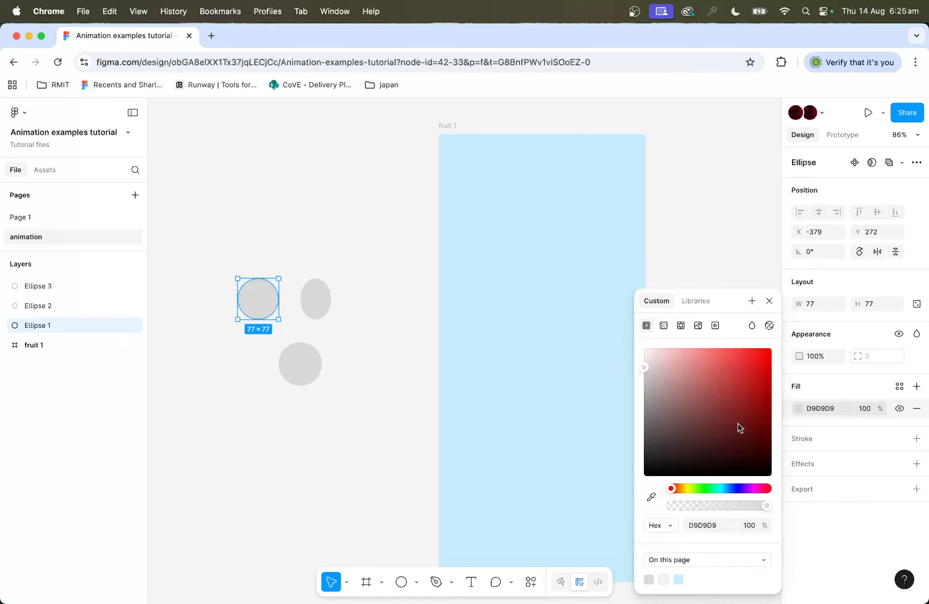
{"action": "left_click_drag", "start_coordinate": [682, 375], "coordinate": [740, 348]}
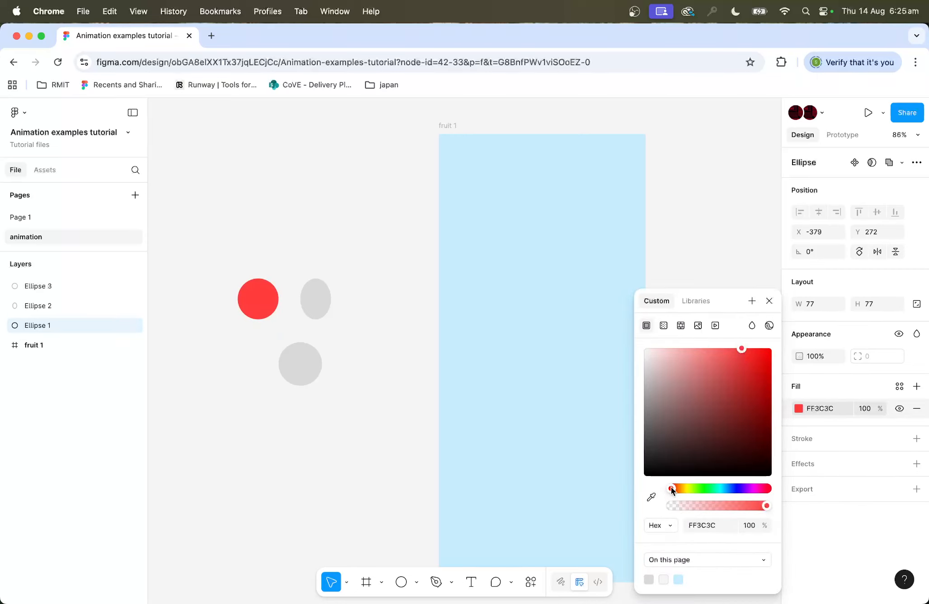
{"action": "left_click_drag", "start_coordinate": [672, 488], "coordinate": [674, 488]}
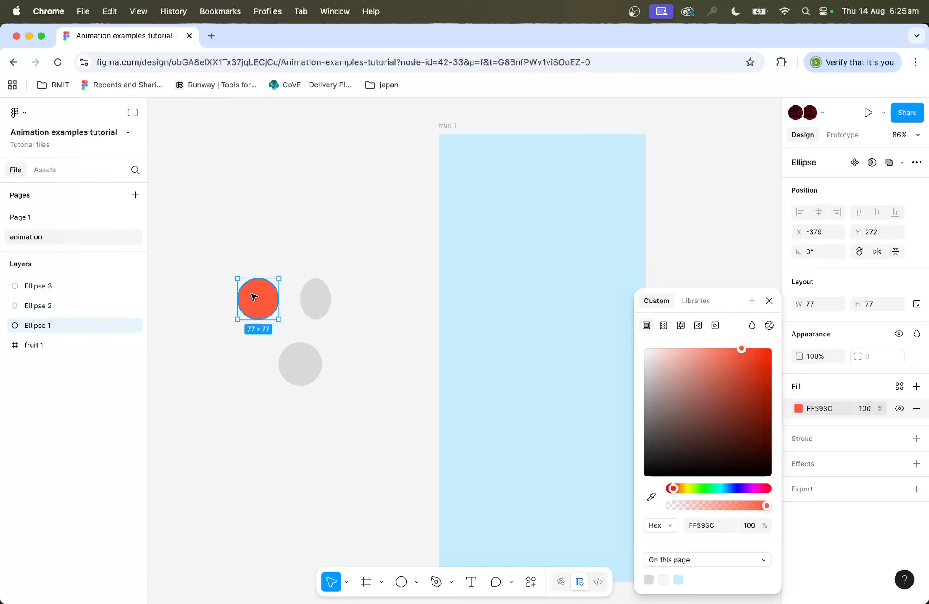
- Fill the lower 82 × 82 circle with golden yellow FFD400
{"action": "left_click", "coordinate": [311, 365]}
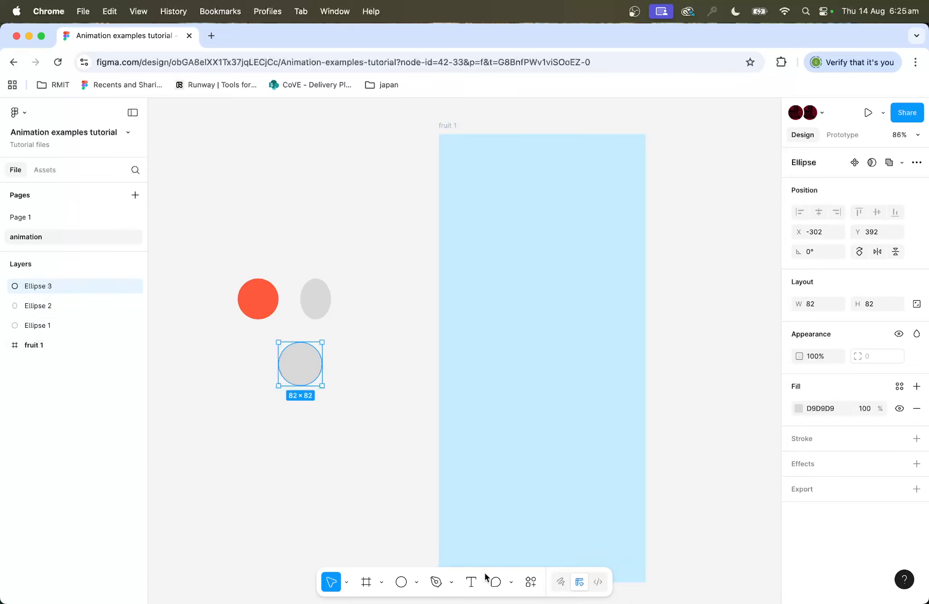
{"action": "left_click", "coordinate": [802, 408]}
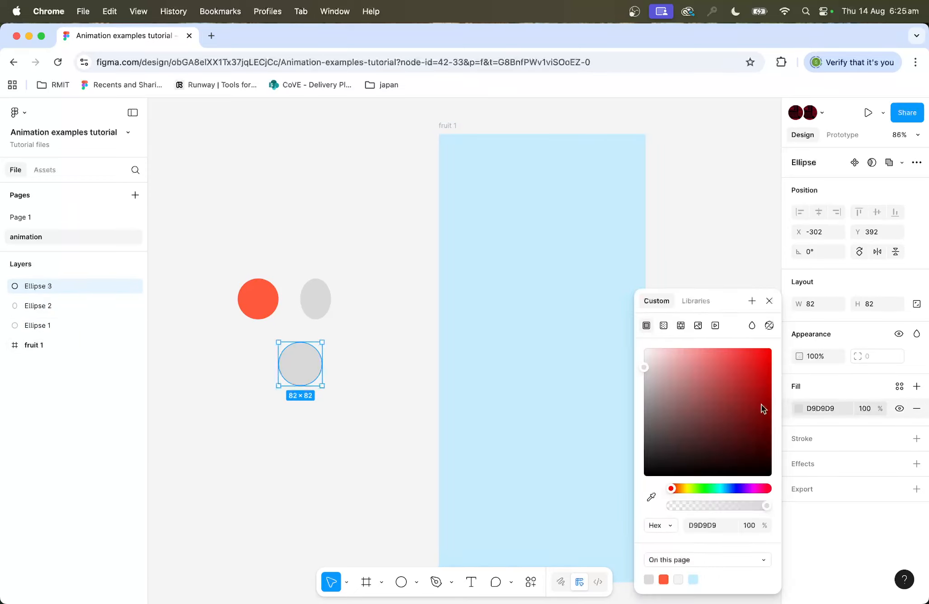
{"action": "left_click_drag", "start_coordinate": [674, 488], "coordinate": [683, 487]}
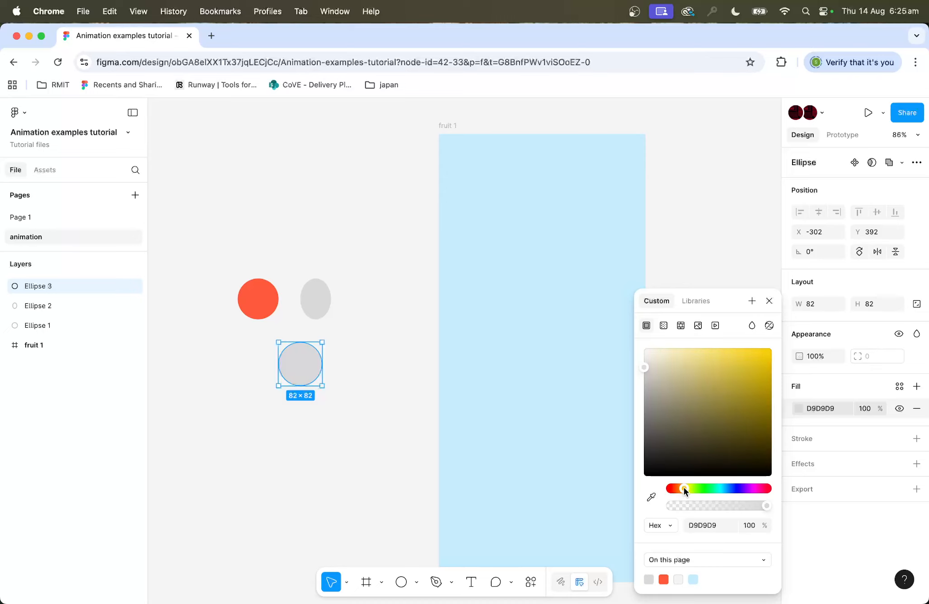
{"action": "left_click_drag", "start_coordinate": [740, 425], "coordinate": [778, 357]}
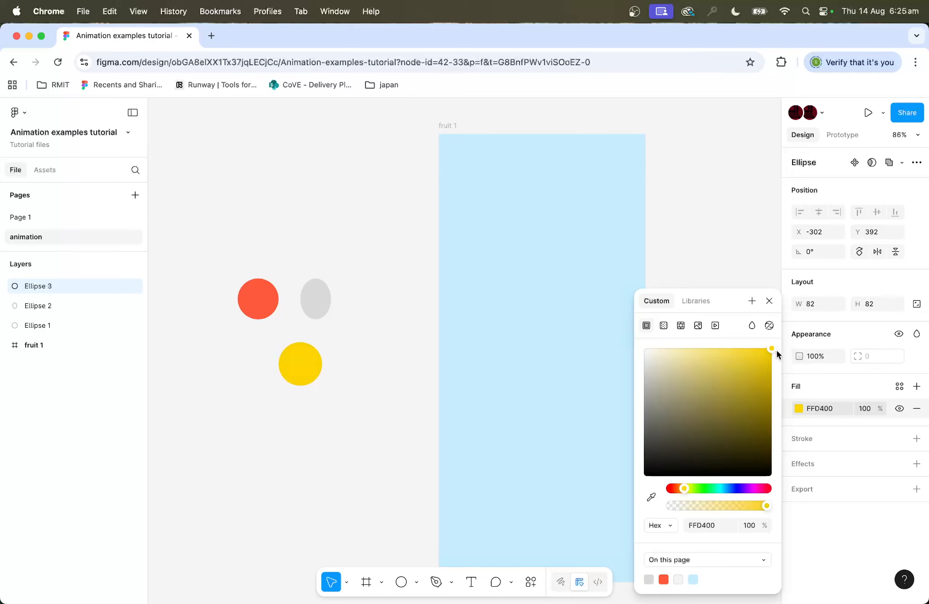
- Fill the oval with a linear gradient from yellow FCF11C to olive 968F11, tilted slightly and extended beyond its lower edge
{"action": "left_click", "coordinate": [330, 310]}
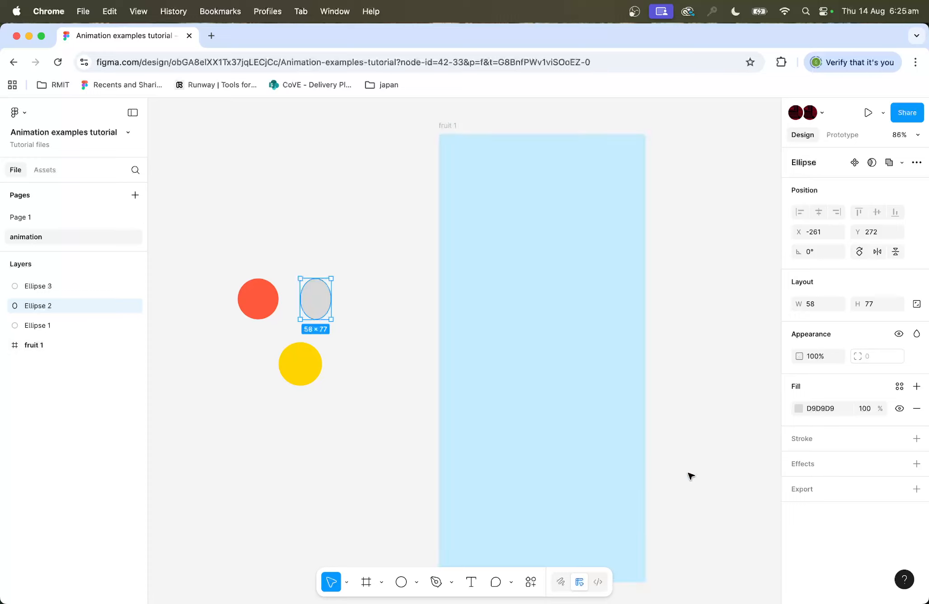
{"action": "left_click", "coordinate": [798, 408]}
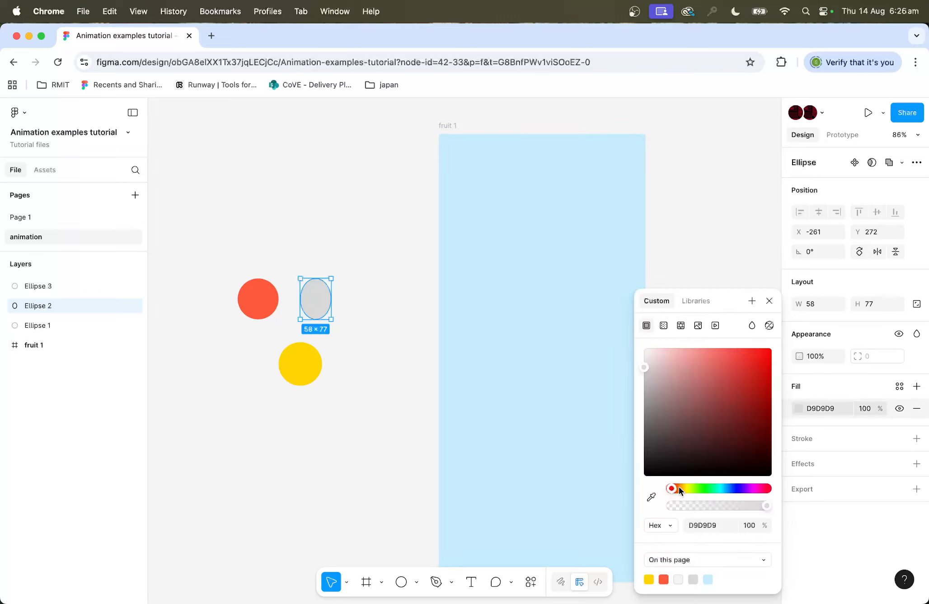
{"action": "left_click_drag", "start_coordinate": [679, 488], "coordinate": [757, 354]}
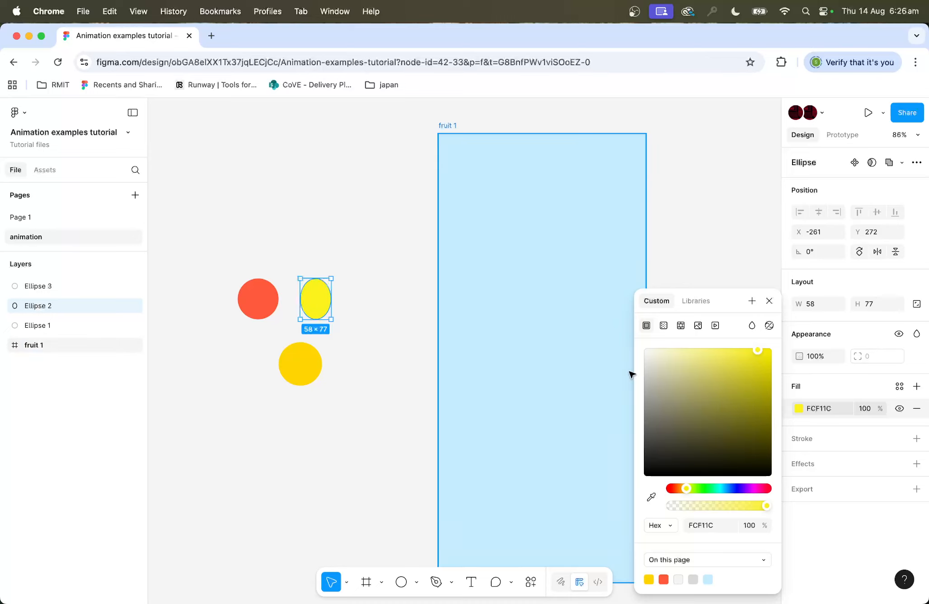
{"action": "left_click", "coordinate": [664, 325]}
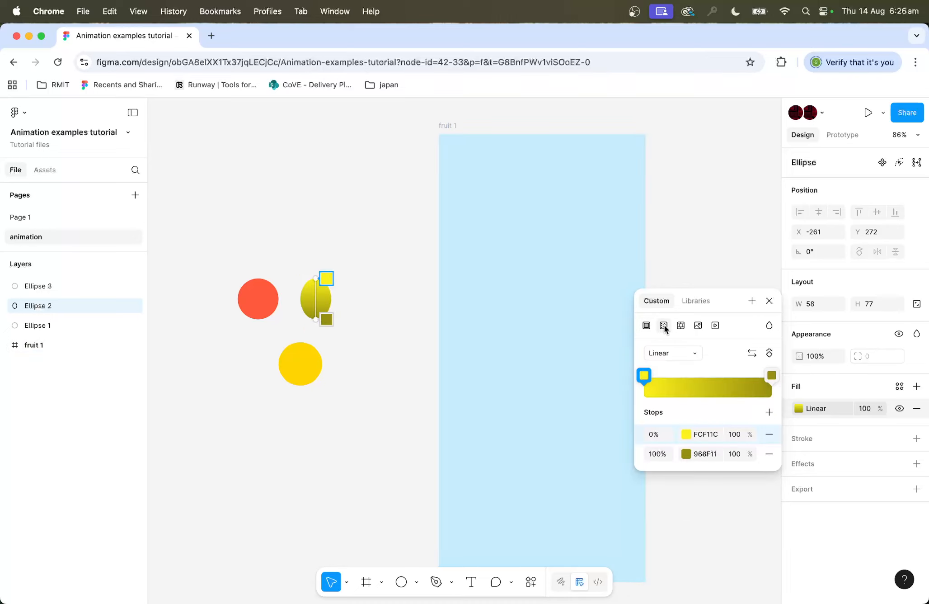
{"action": "left_click_drag", "start_coordinate": [315, 278], "coordinate": [325, 345]}
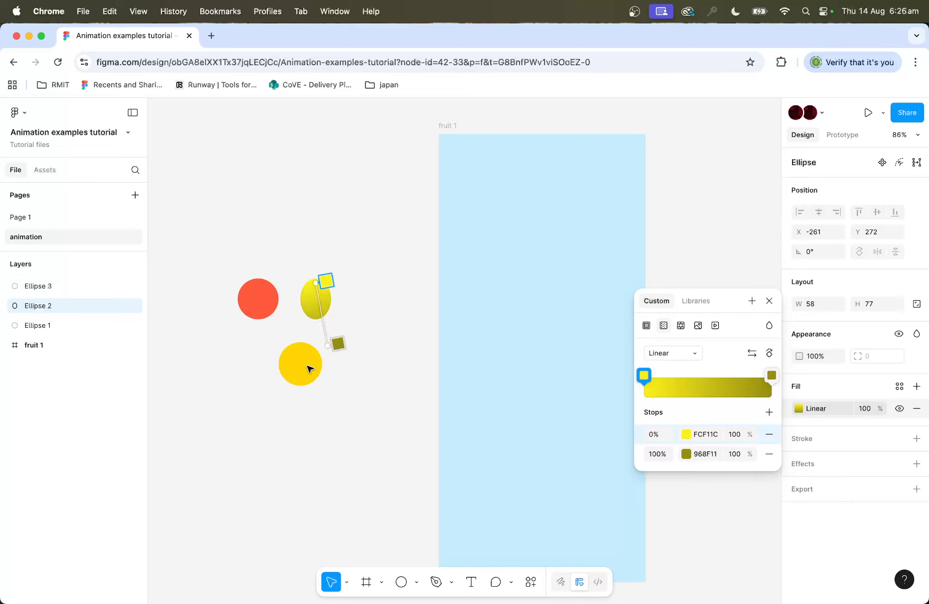
- Fill the golden circle with a linear gradient from FFD400 to 997F00, tilted slightly and extended beyond its lower edge
{"action": "left_click", "coordinate": [307, 367]}
{"action": "left_click", "coordinate": [799, 408]}
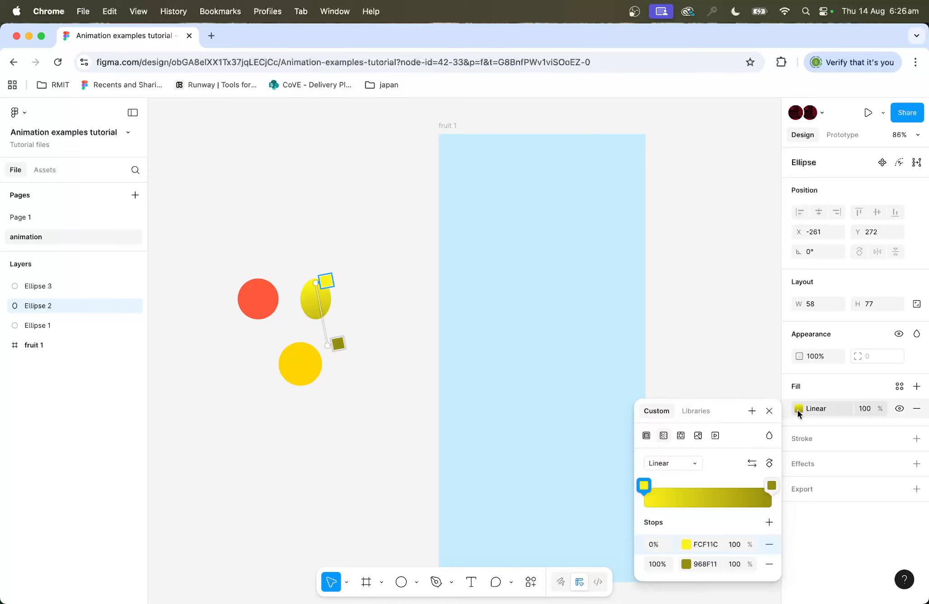
{"action": "left_click", "coordinate": [325, 381]}
{"action": "left_click", "coordinate": [316, 376]}
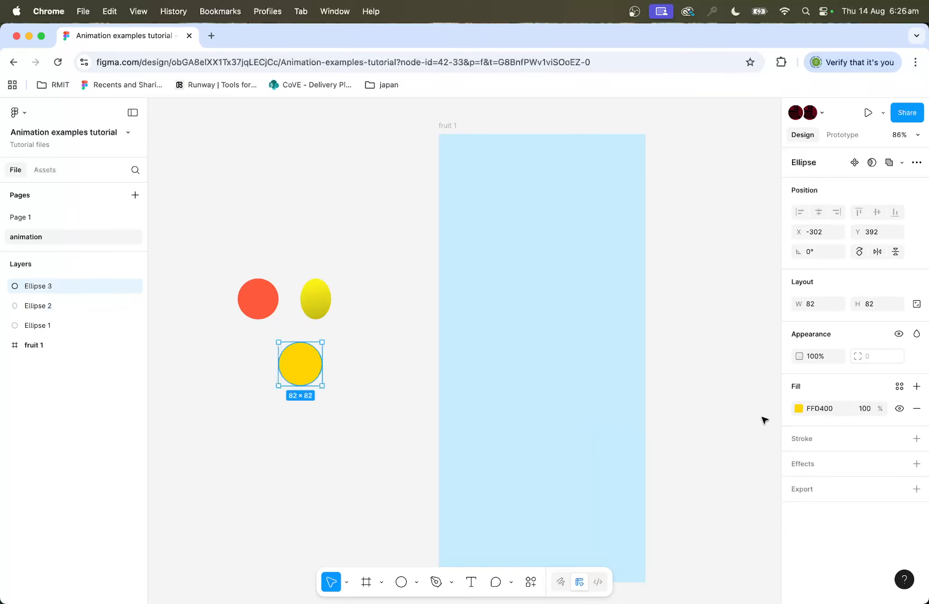
{"action": "left_click", "coordinate": [798, 408]}
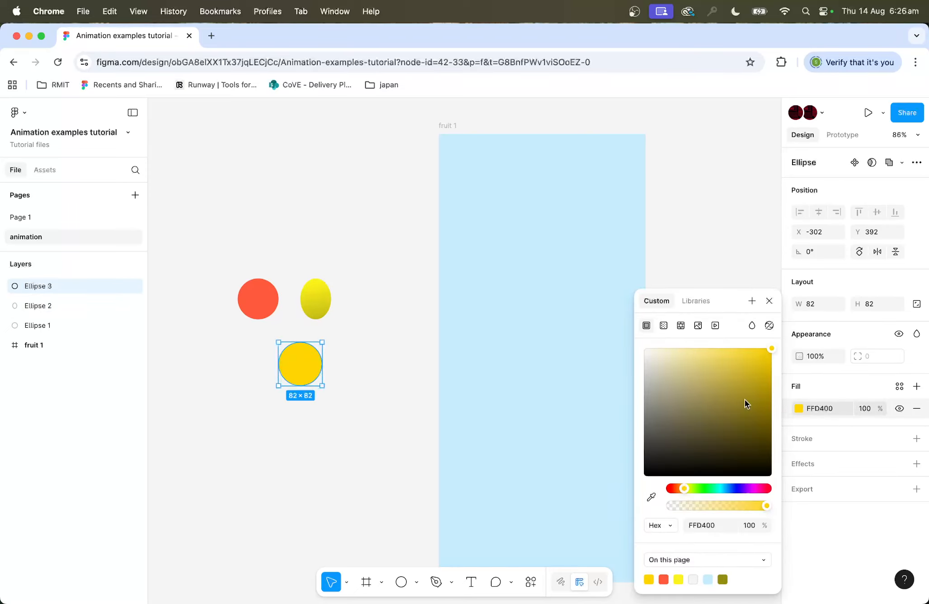
{"action": "left_click", "coordinate": [664, 325]}
{"action": "left_click_drag", "start_coordinate": [303, 386], "coordinate": [308, 407]}
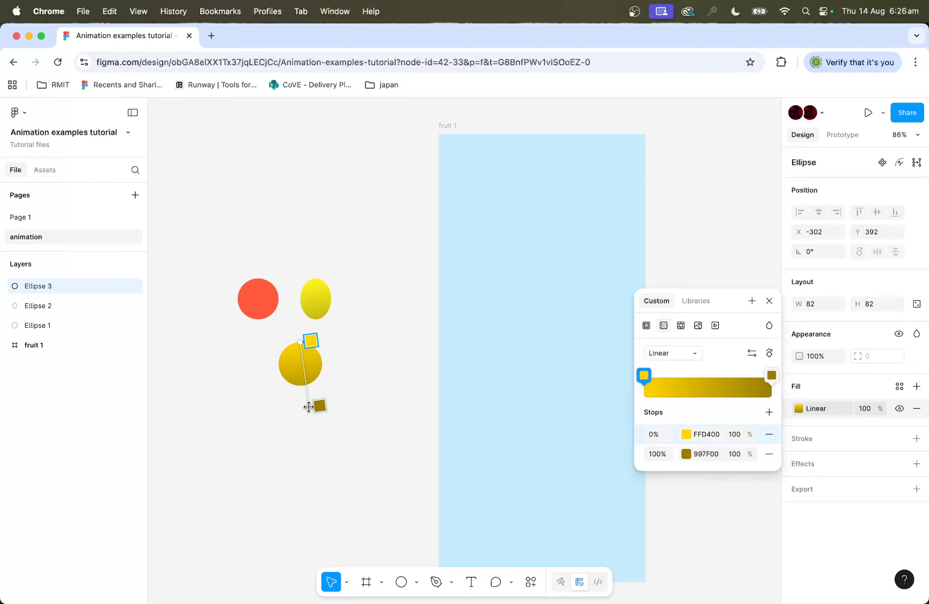
{"action": "key", "text": "Escape"}
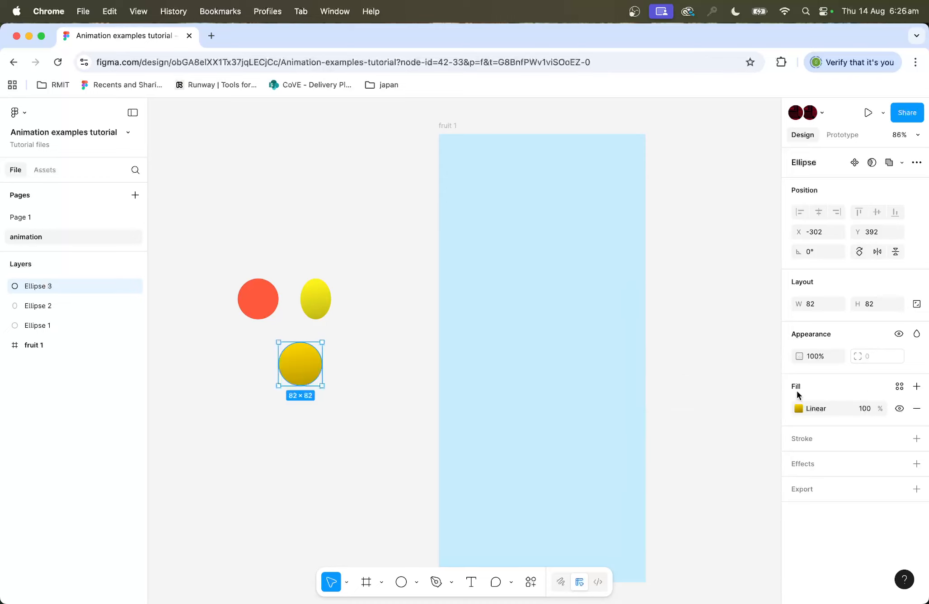
- Fill the orange-red circle with a linear gradient from FF593C to 993624, slightly tilted and starting just inside its upper edge
{"action": "left_click", "coordinate": [255, 303]}
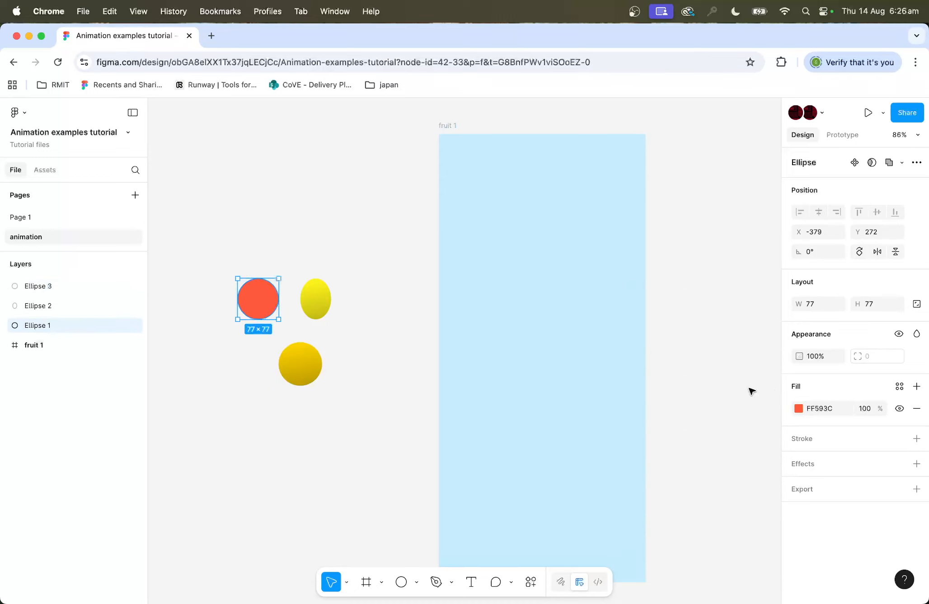
{"action": "left_click", "coordinate": [802, 406]}
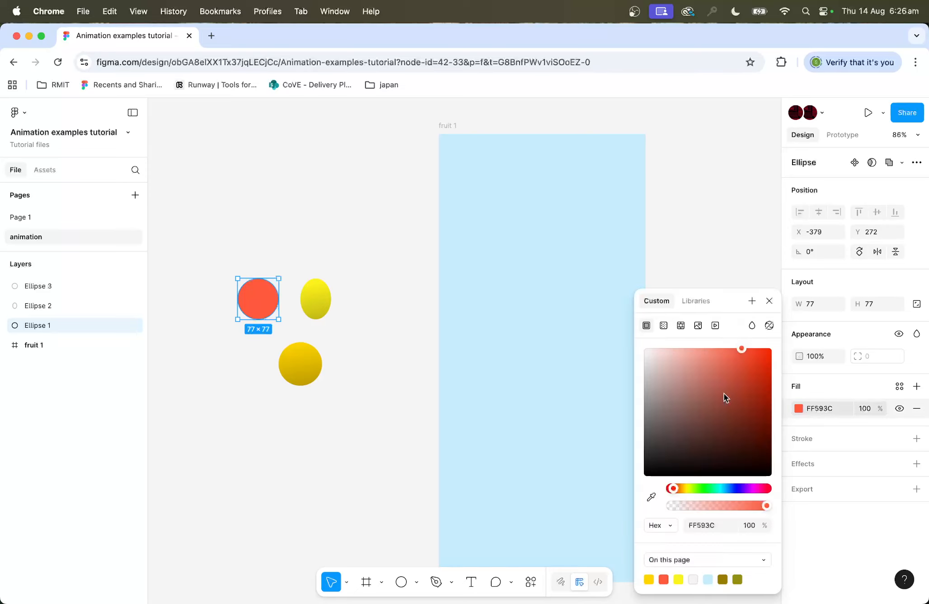
{"action": "left_click", "coordinate": [665, 327]}
{"action": "mouse_move", "coordinate": [269, 319]}
{"action": "left_mouse_down"}
{"action": "mouse_move", "coordinate": [276, 323]}
{"action": "mouse_move", "coordinate": [269, 316]}
{"action": "left_mouse_up"}
{"action": "left_click_drag", "start_coordinate": [259, 279], "coordinate": [254, 289]}
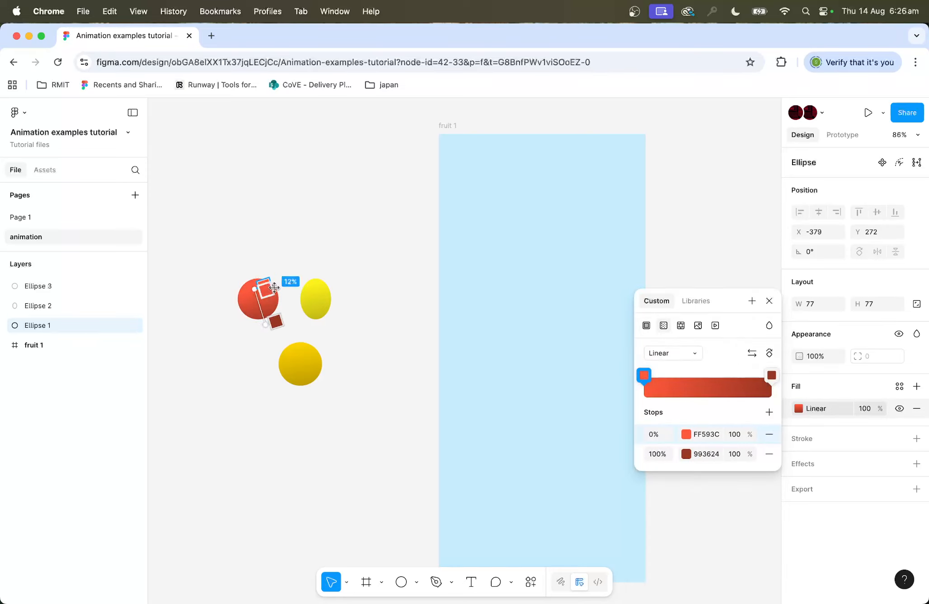
{"action": "left_click", "coordinate": [299, 255]}
{"action": "left_click", "coordinate": [400, 390]}
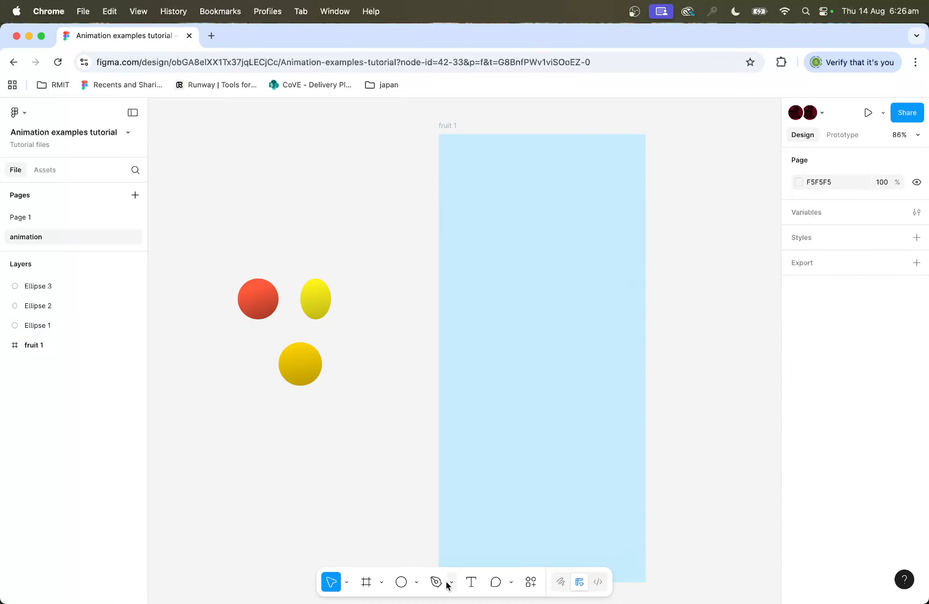
- Draw a horizontal line about 148 long below the fruit shapes and bend it downward into a curve about 25 deep
{"action": "left_click", "coordinate": [417, 582]}
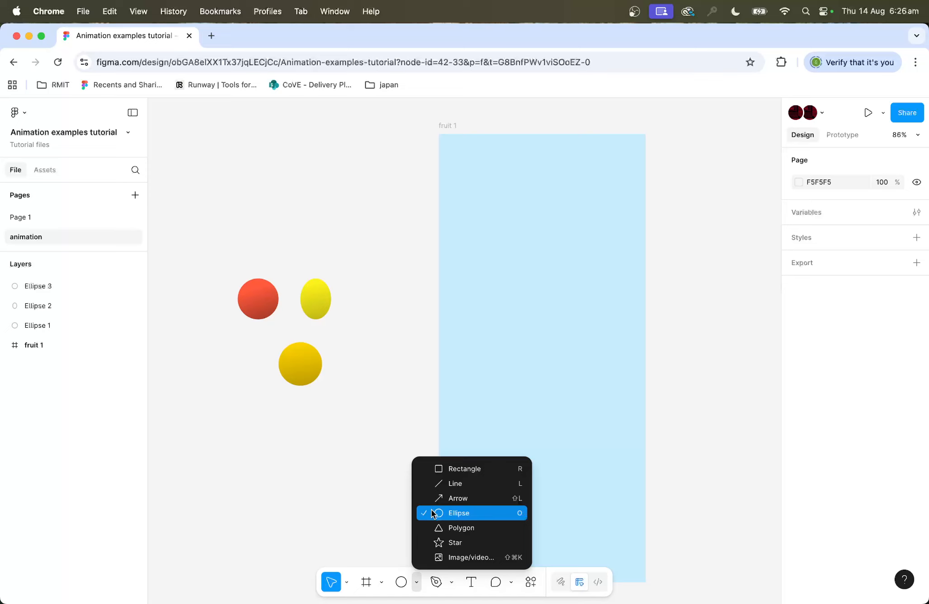
{"action": "left_click", "coordinate": [455, 484]}
{"action": "left_click_drag", "start_coordinate": [243, 429], "coordinate": [323, 430]}
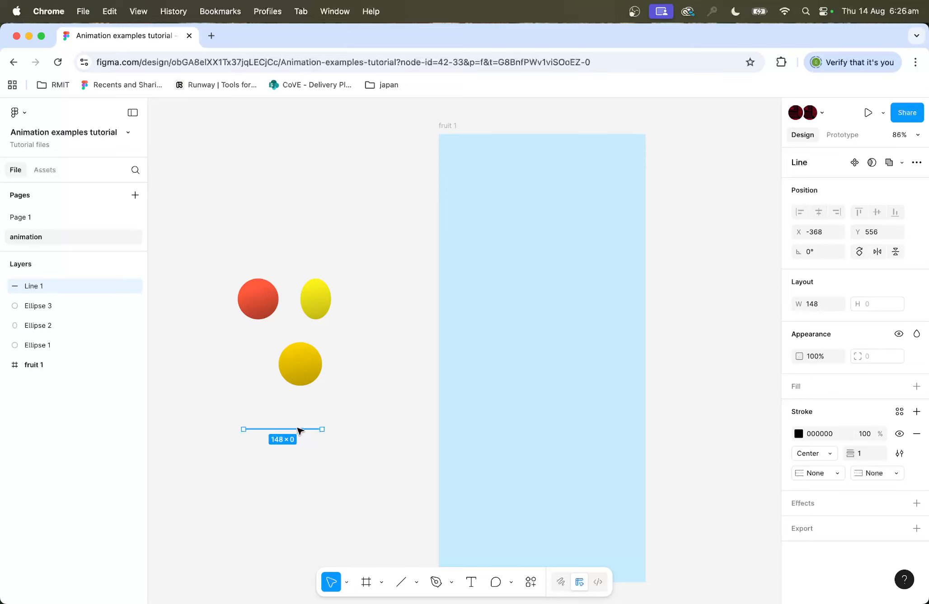
{"action": "double_click", "coordinate": [299, 430]}
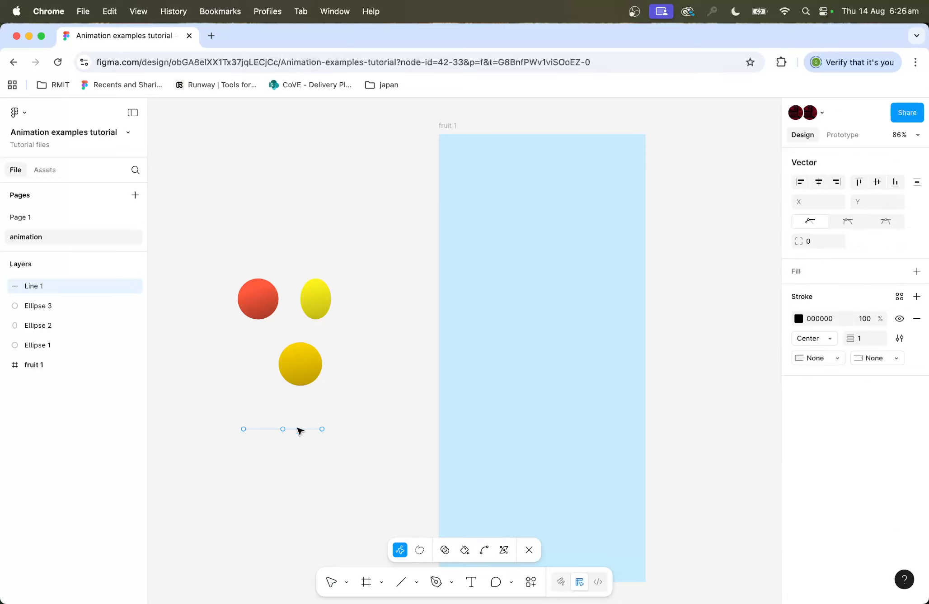
{"action": "left_click", "coordinate": [485, 550]}
{"action": "left_click_drag", "start_coordinate": [287, 429], "coordinate": [286, 445]}
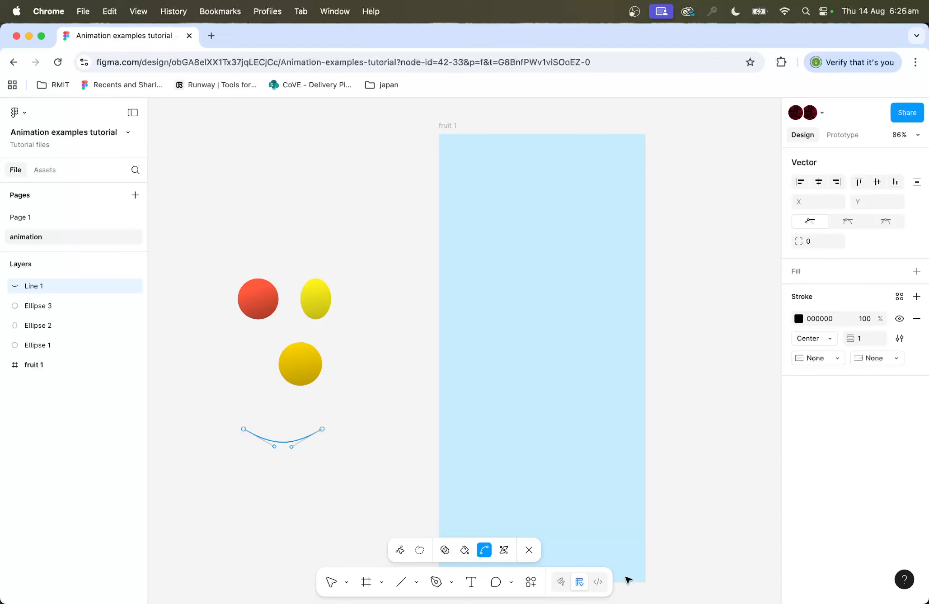
- Give the curved line a width profile that is thick in the middle with tapered ends and set its stroke weight to 43
{"action": "left_click", "coordinate": [560, 583]}
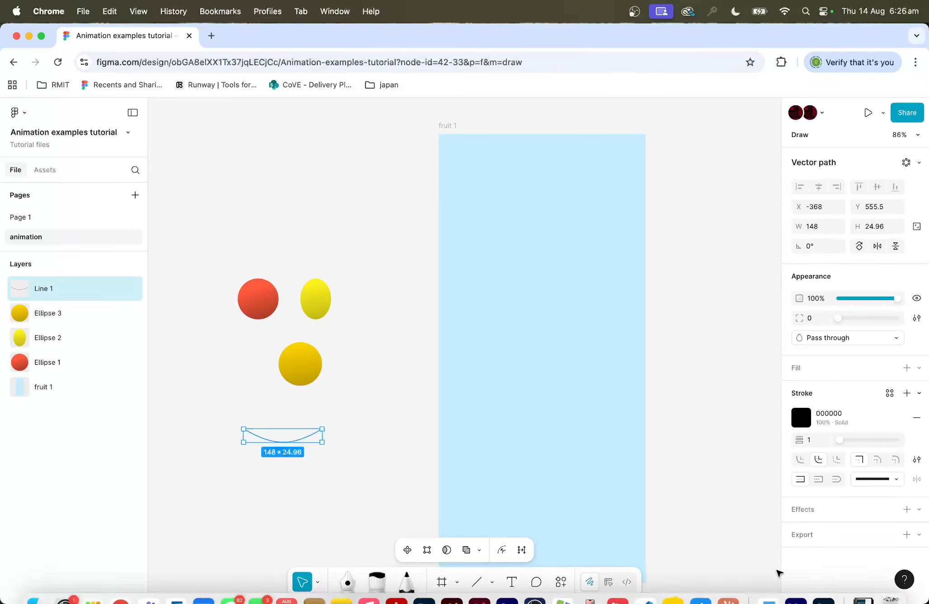
{"action": "left_click", "coordinate": [887, 479]}
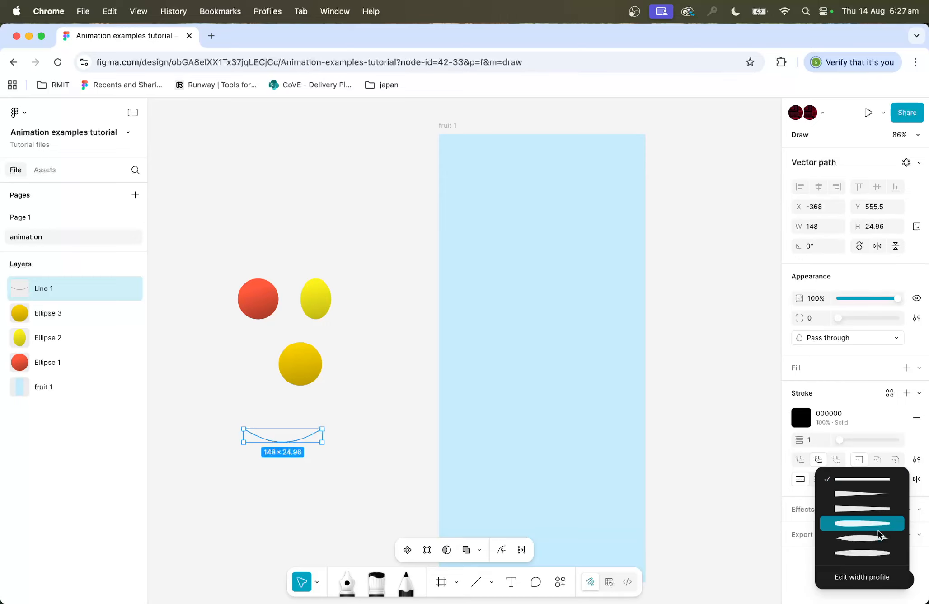
{"action": "left_click", "coordinate": [872, 553]}
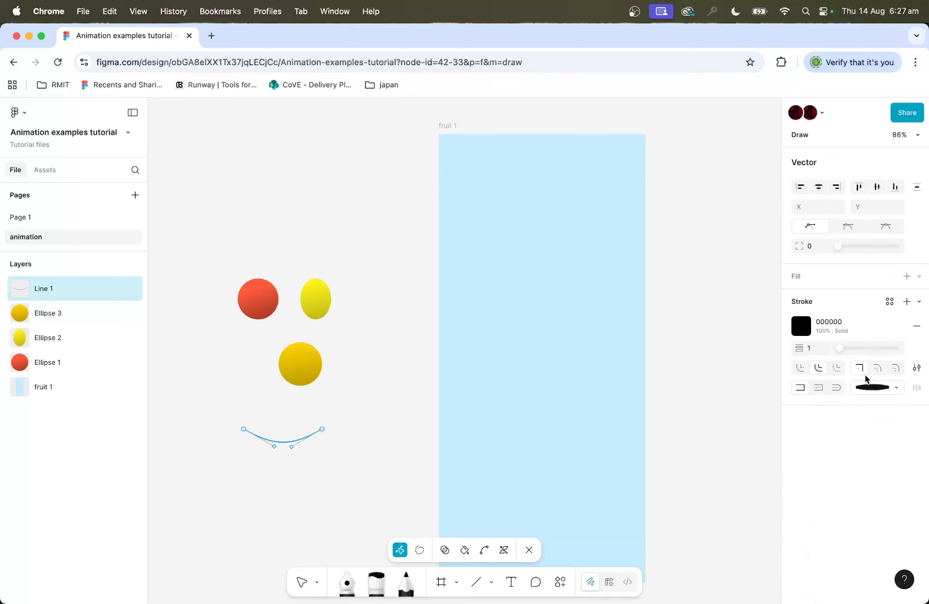
{"action": "left_click_drag", "start_coordinate": [845, 346], "coordinate": [863, 345]}
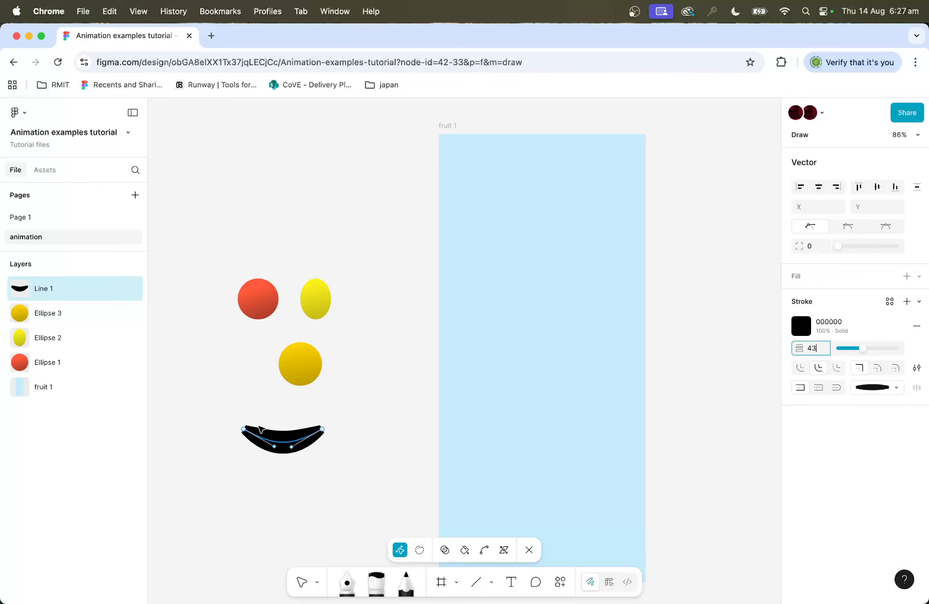
{"action": "left_click", "coordinate": [346, 431]}
{"action": "left_click", "coordinate": [530, 550]}
{"action": "left_click", "coordinate": [609, 581]}
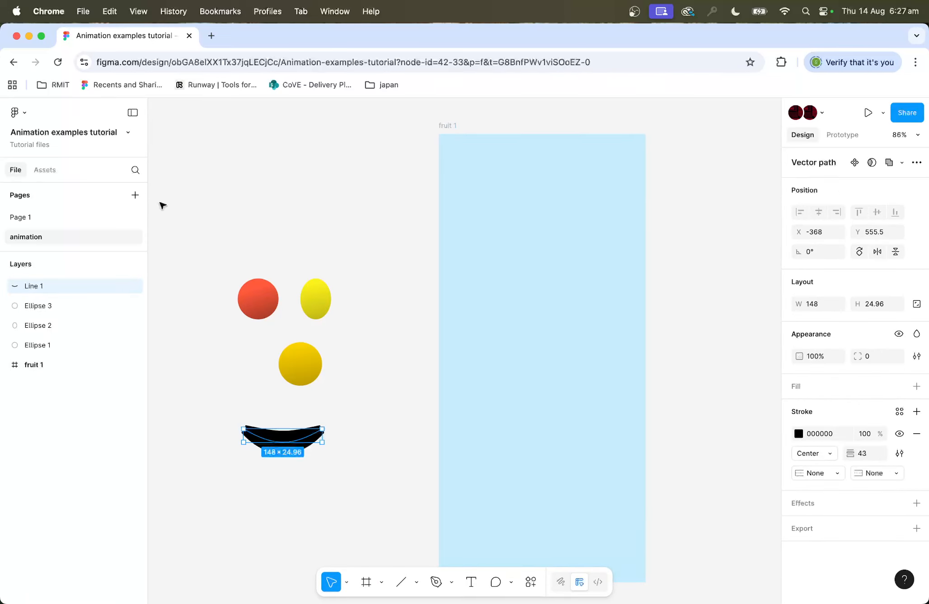
- Convert the thick curved line into a filled shape with Outline stroke
{"action": "left_click", "coordinate": [19, 107]}
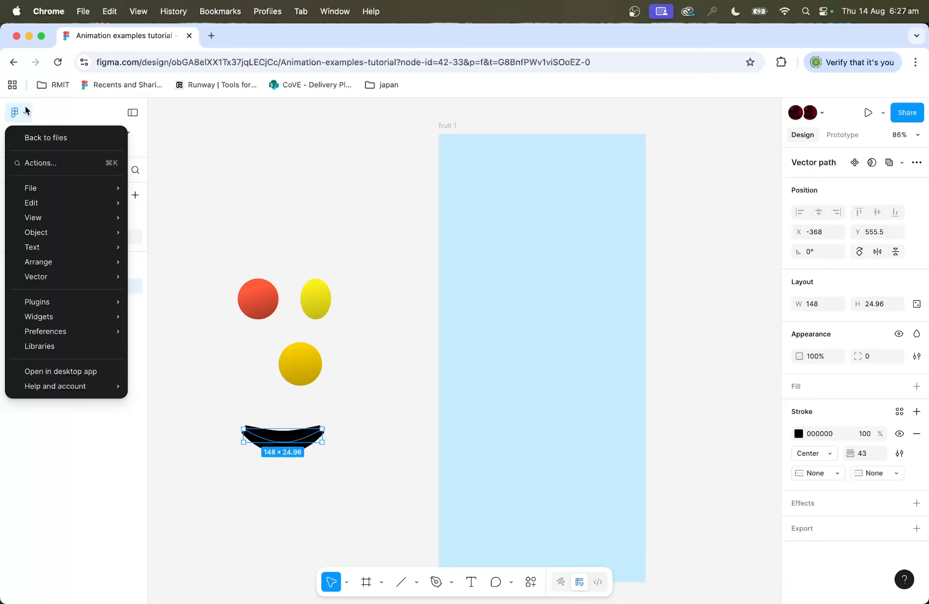
{"action": "mouse_move", "coordinate": [39, 232]}
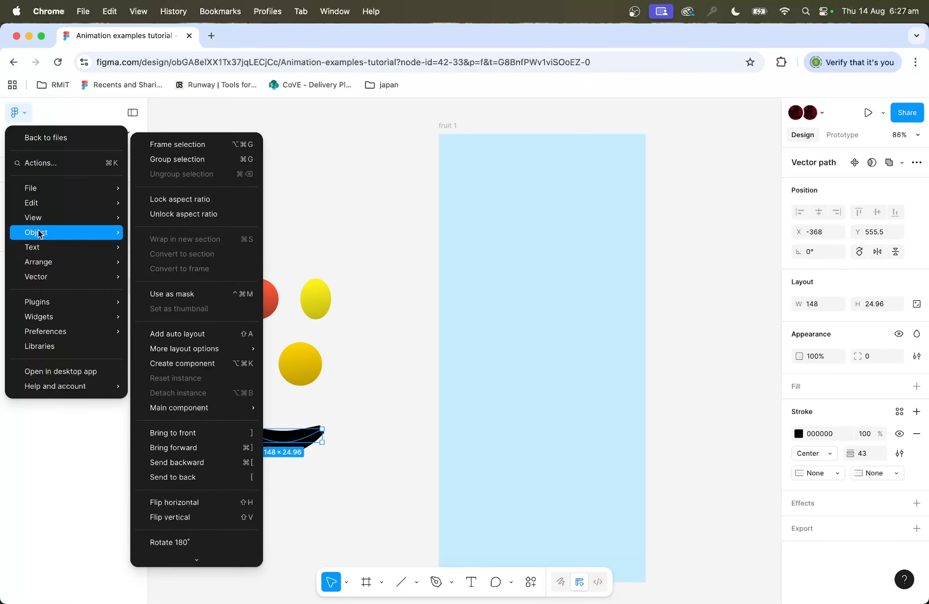
{"action": "scroll", "coordinate": [183, 239], "scroll_direction": "down", "scroll_amount": 5}
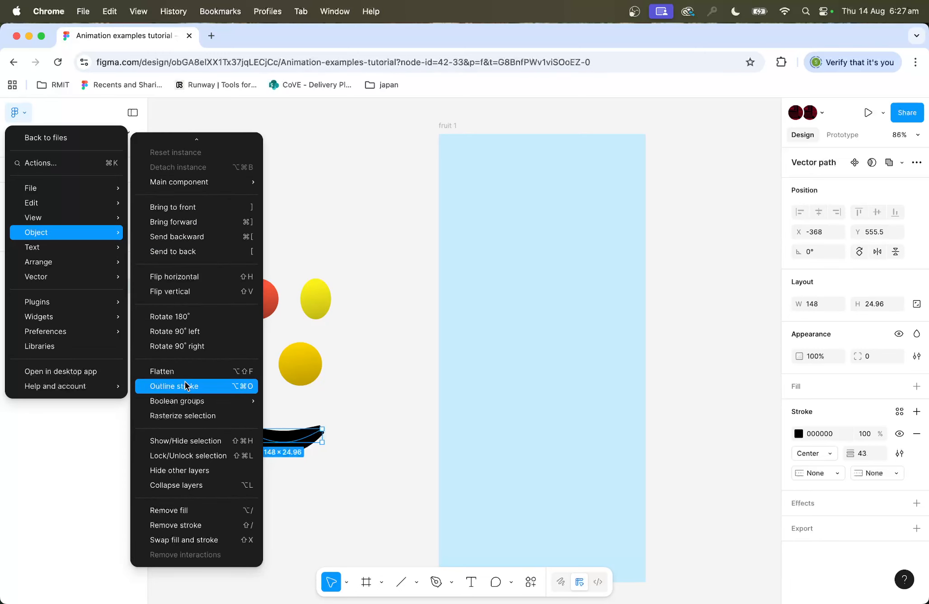
{"action": "left_click", "coordinate": [213, 388]}
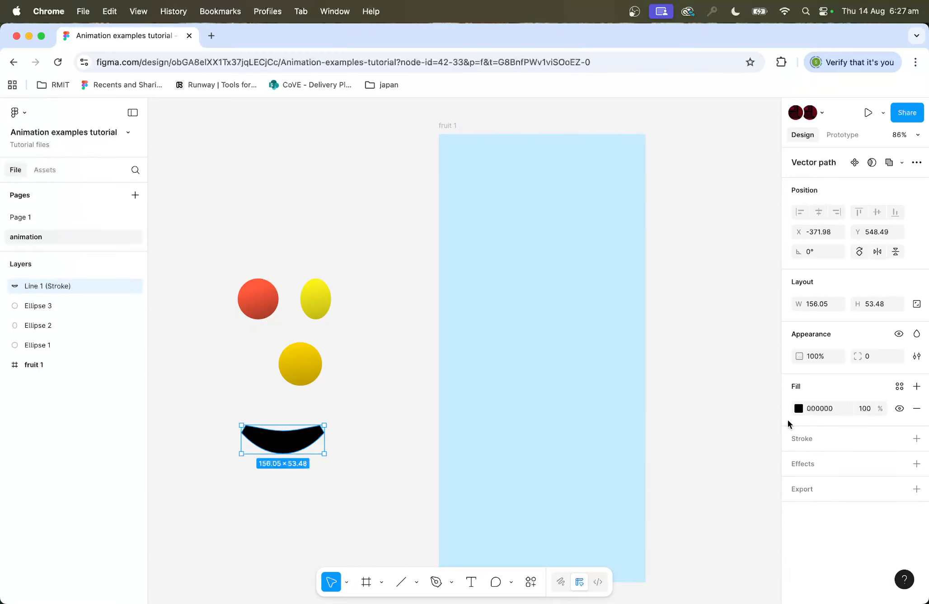
- Fill the outlined banana shape with the bright lime green A2FF1F
{"action": "left_click", "coordinate": [799, 409]}
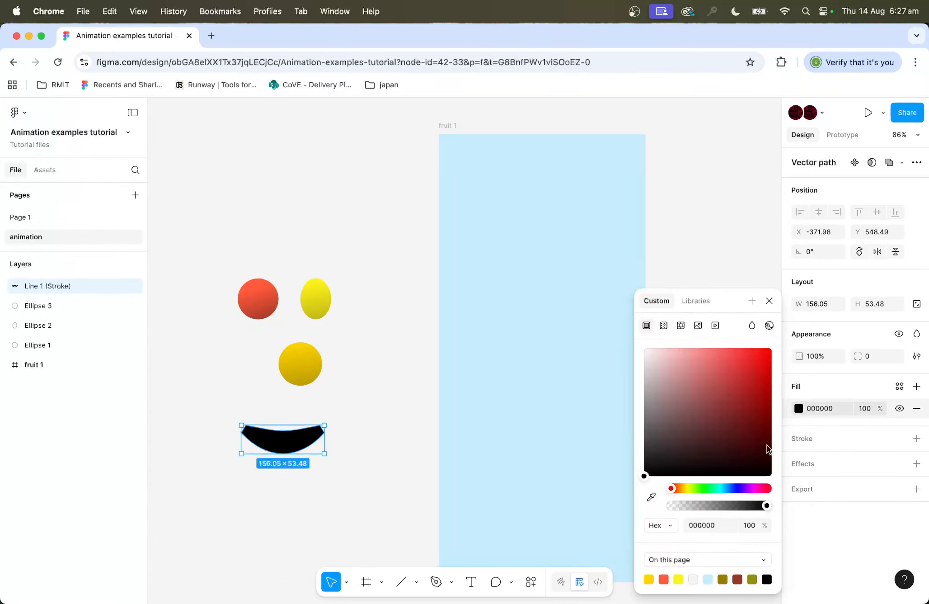
{"action": "left_click_drag", "start_coordinate": [681, 490], "coordinate": [690, 488]}
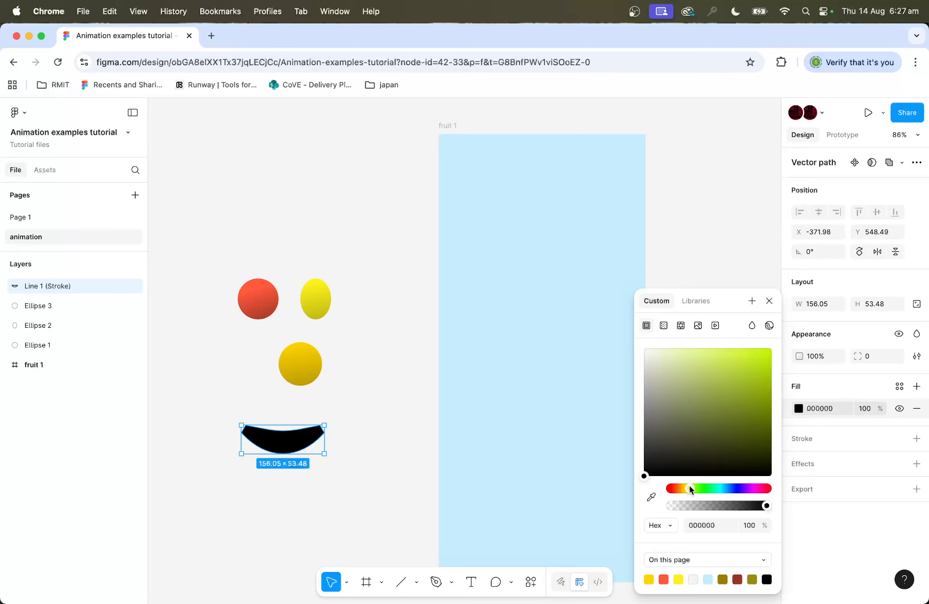
{"action": "left_click_drag", "start_coordinate": [718, 399], "coordinate": [756, 345]}
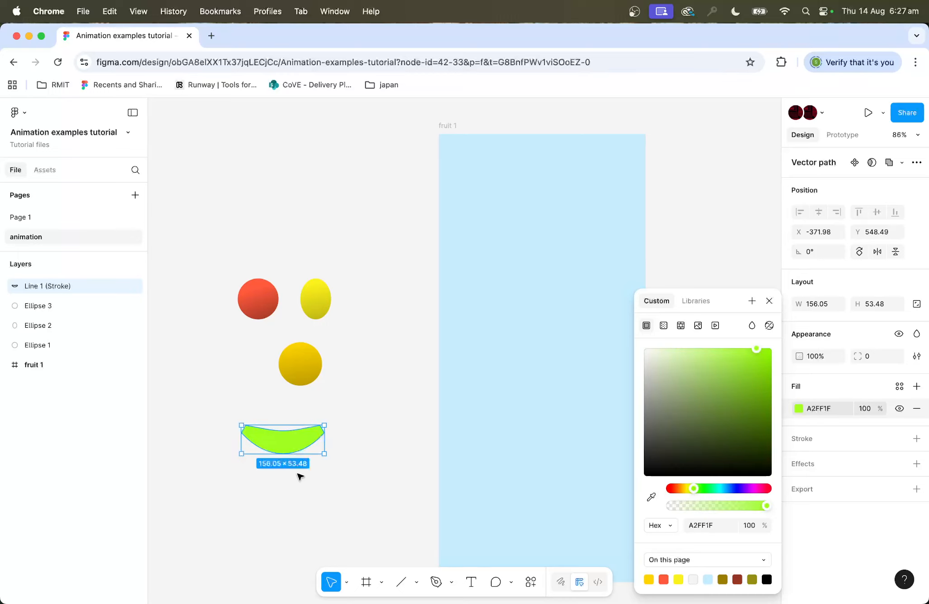
{"action": "left_click", "coordinate": [375, 412]}
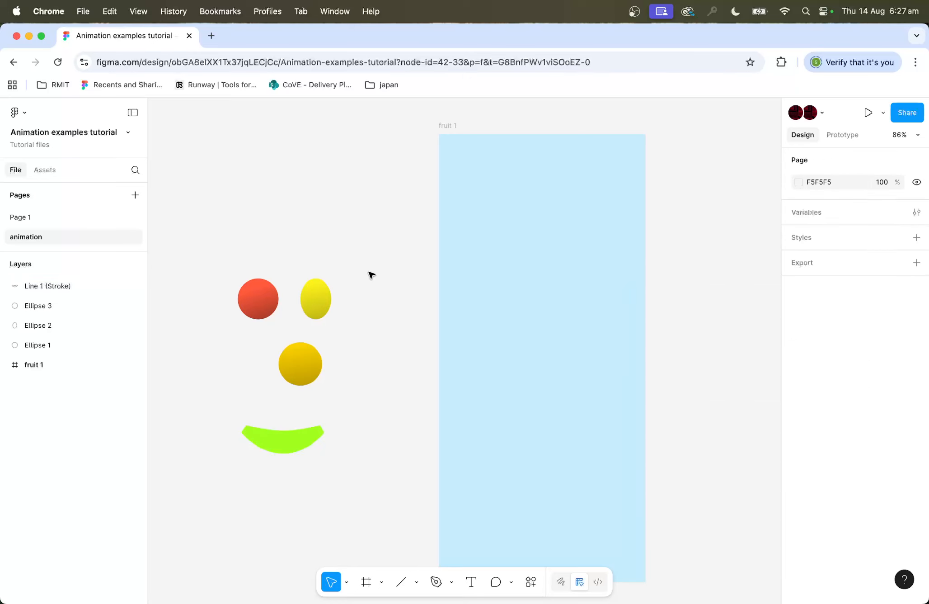
- Add a drop shadow to all four fruit shapes with Y offset 0, blur 12 and black at 12% opacity
{"action": "left_click_drag", "start_coordinate": [369, 272], "coordinate": [210, 471]}
{"action": "scroll", "coordinate": [800, 492], "scroll_direction": "down", "scroll_amount": 2}
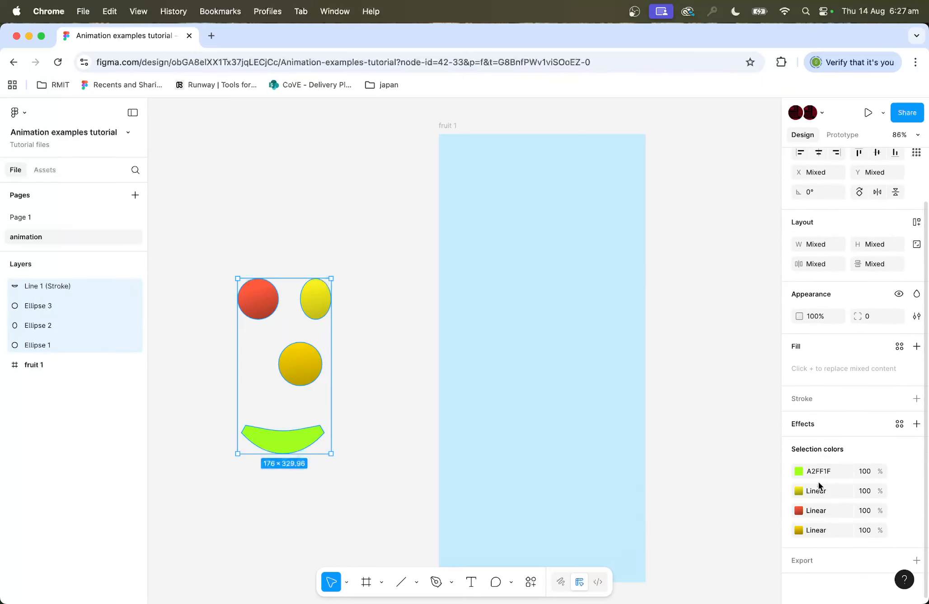
{"action": "left_click", "coordinate": [809, 421]}
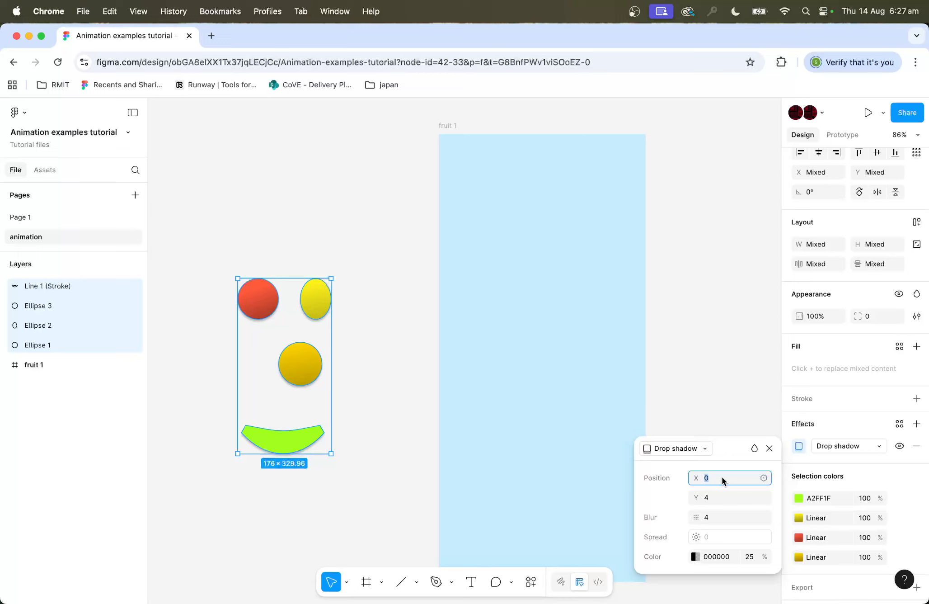
{"action": "left_click", "coordinate": [696, 496]}
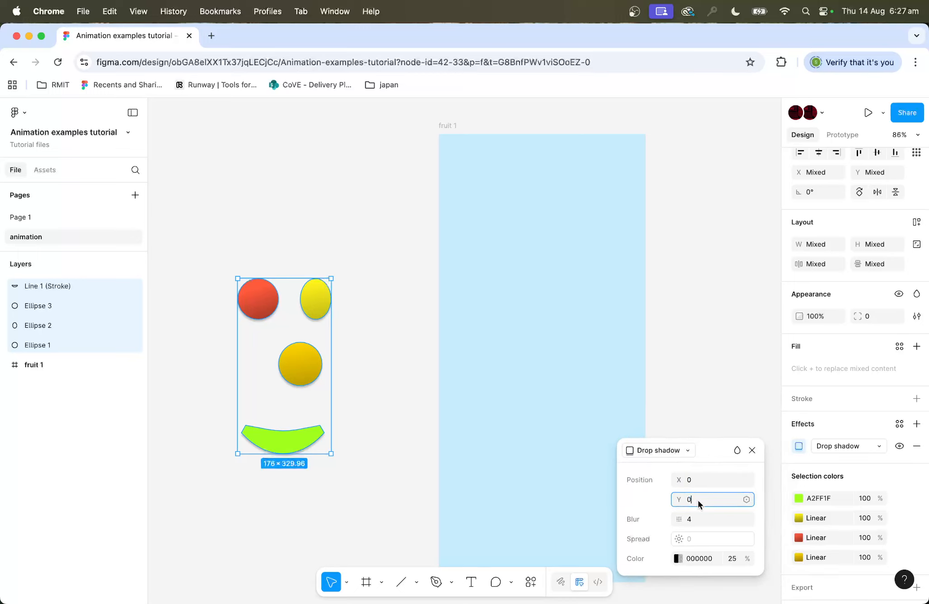
{"action": "type", "text": "0"}
{"action": "left_click", "coordinate": [707, 517]}
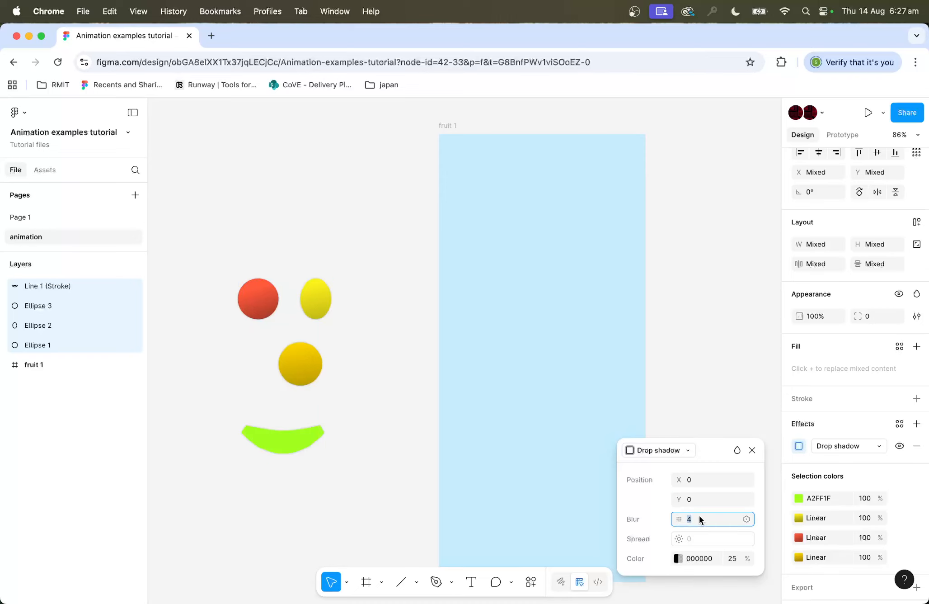
{"action": "type", "text": "12"}
{"action": "left_click", "coordinate": [727, 558]}
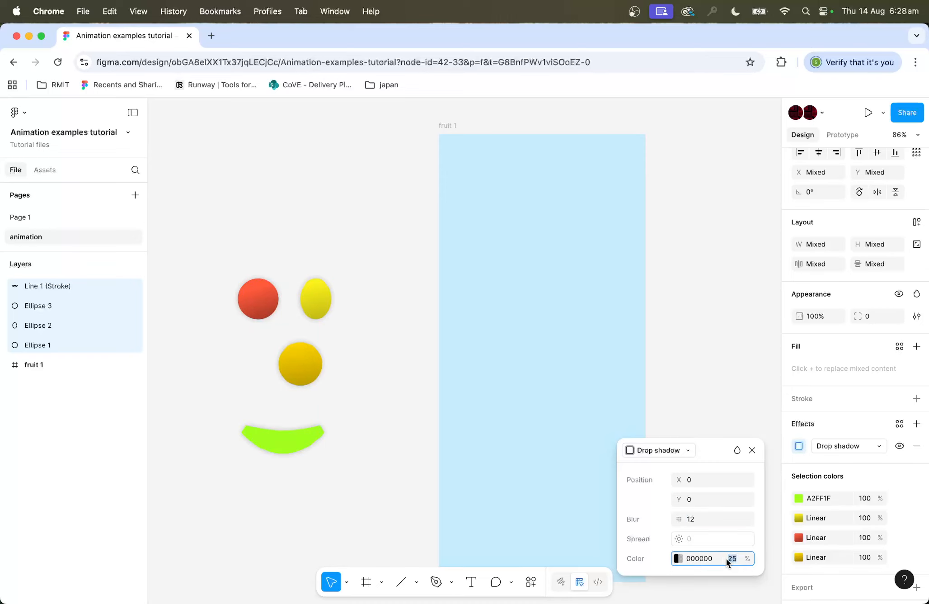
{"action": "type", "text": "12"}
{"action": "left_click", "coordinate": [724, 519]}
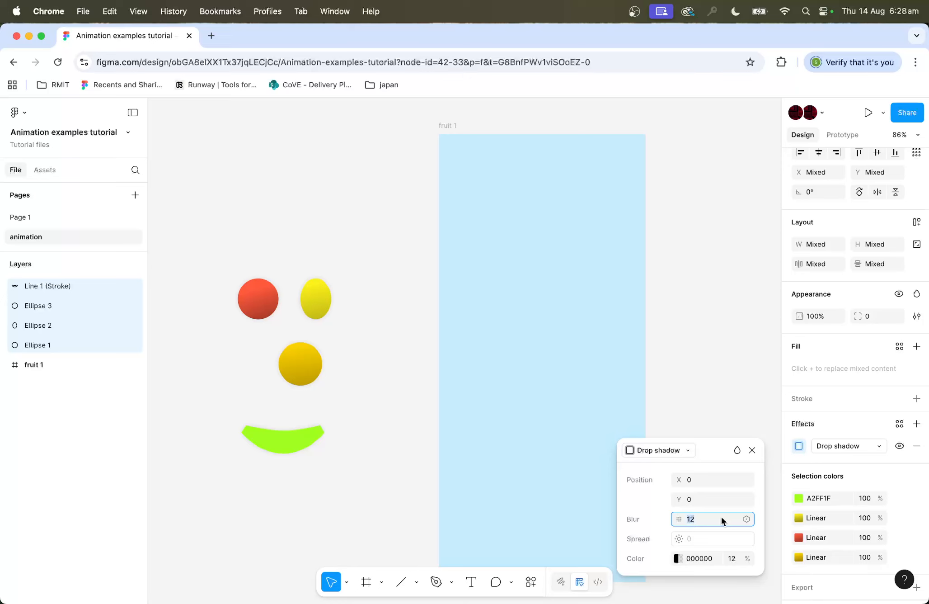
{"action": "left_click", "coordinate": [409, 390]}
- Move all four fruit shapes together into the upper part of the fruit 1 frame
{"action": "left_click_drag", "start_coordinate": [391, 265], "coordinate": [560, 348]}
{"action": "left_click", "coordinate": [714, 302]}
{"action": "scroll", "coordinate": [711, 301], "scroll_direction": "right", "scroll_amount": 5}
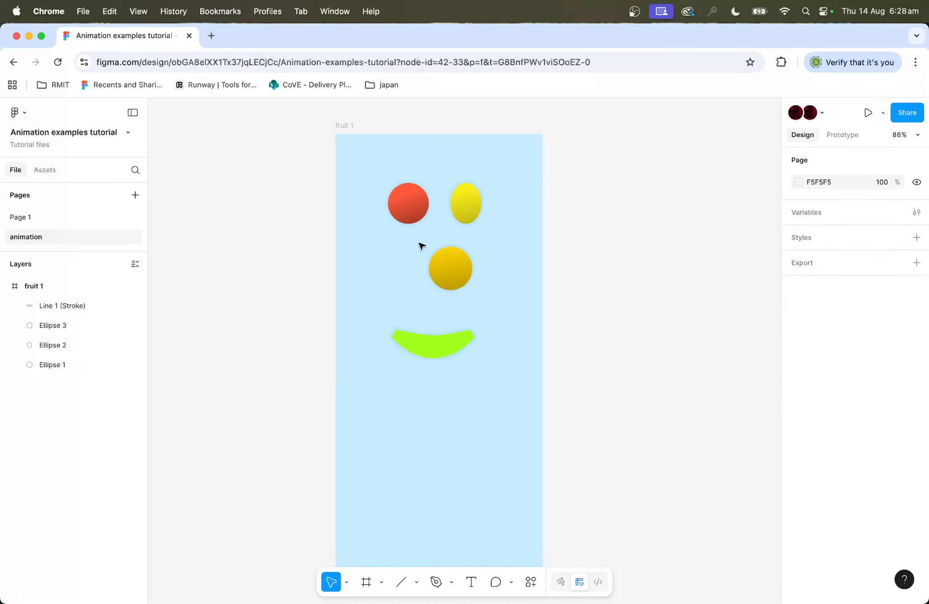
- Duplicate the red circle and place the copy beside the golden circle at about X 76, Y 212
{"action": "left_click_drag", "start_coordinate": [412, 216], "coordinate": [402, 281]}
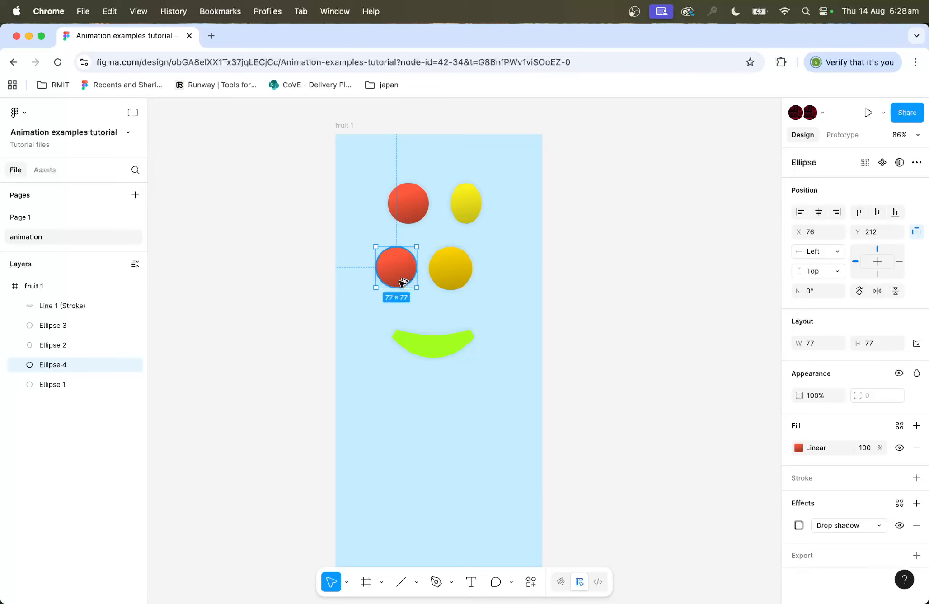
{"action": "left_click", "coordinate": [669, 301]}
{"action": "scroll", "coordinate": [668, 301], "scroll_direction": "right", "scroll_amount": 2}
{"action": "scroll", "coordinate": [668, 301], "scroll_direction": "left", "scroll_amount": 2}
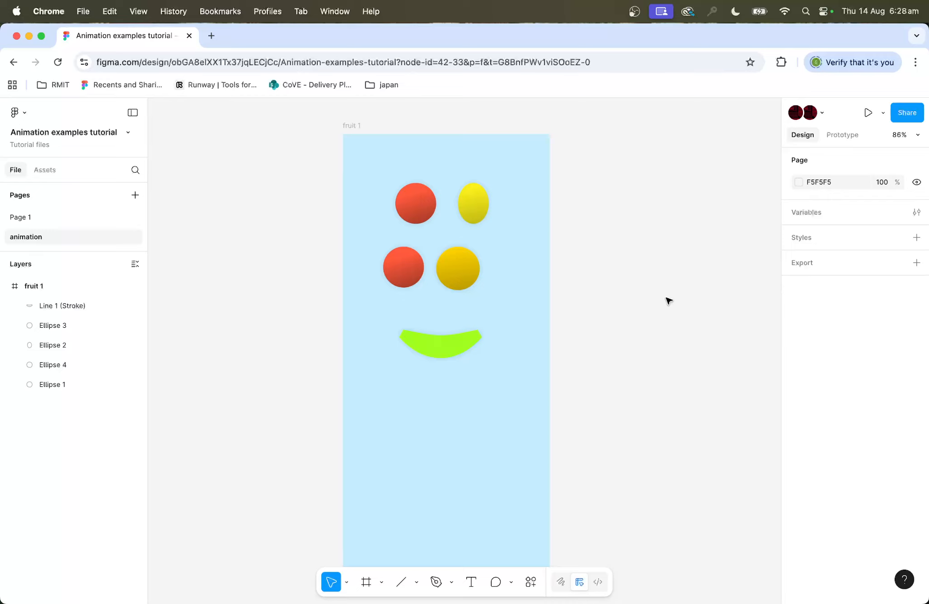
- Draw a circle about 242 by 242 on the empty canvas beside the fruit 1 frame
{"action": "scroll", "coordinate": [515, 338], "scroll_direction": "left", "scroll_amount": 4}
{"action": "scroll", "coordinate": [506, 362], "scroll_direction": "down", "scroll_amount": 3}
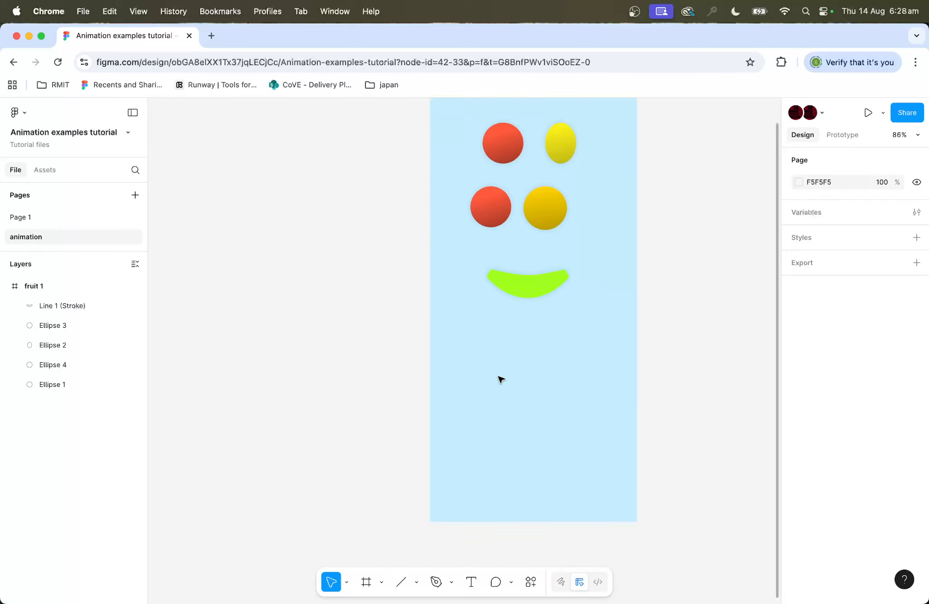
{"action": "left_click", "coordinate": [414, 583]}
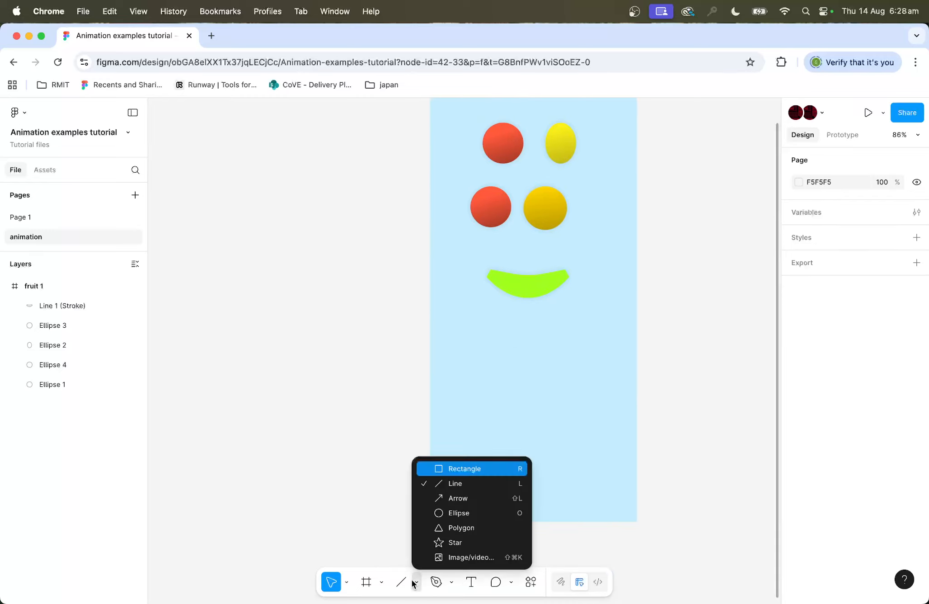
{"action": "left_click", "coordinate": [459, 512]}
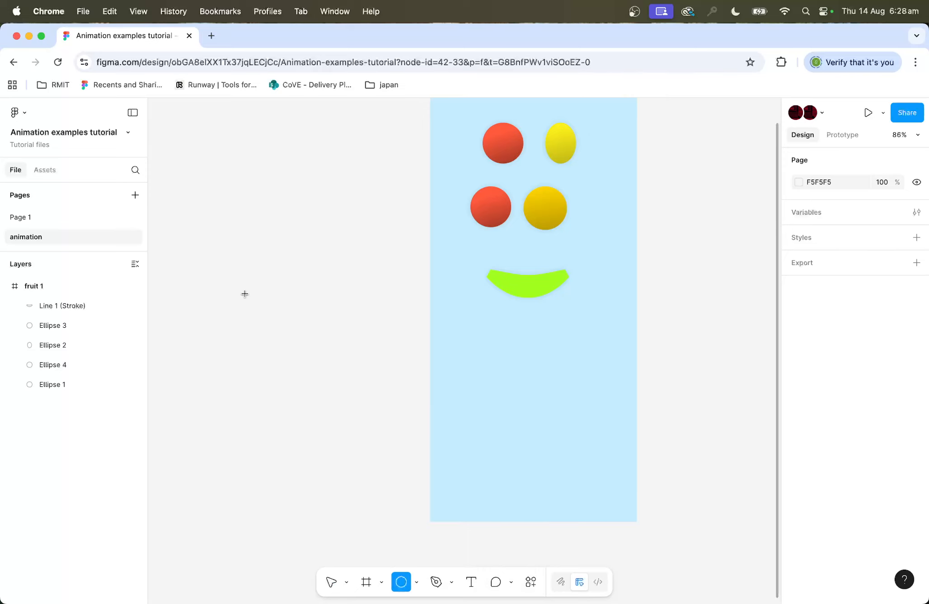
{"action": "left_click_drag", "start_coordinate": [208, 275], "coordinate": [336, 403]}
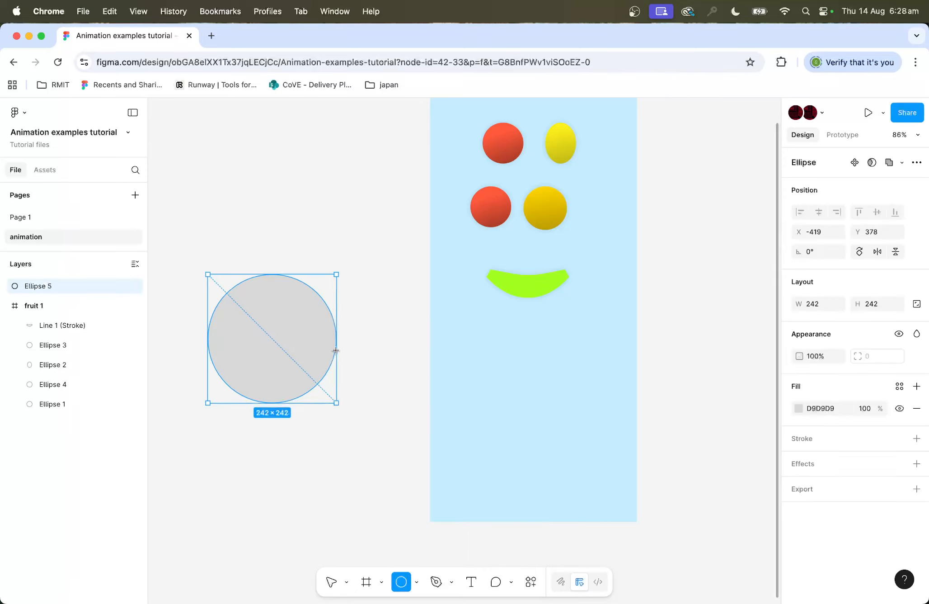
- Draw a wide rectangle over the circle's upper part and subtract it from the circle to leave a bowl shape
{"action": "left_click", "coordinate": [417, 582]}
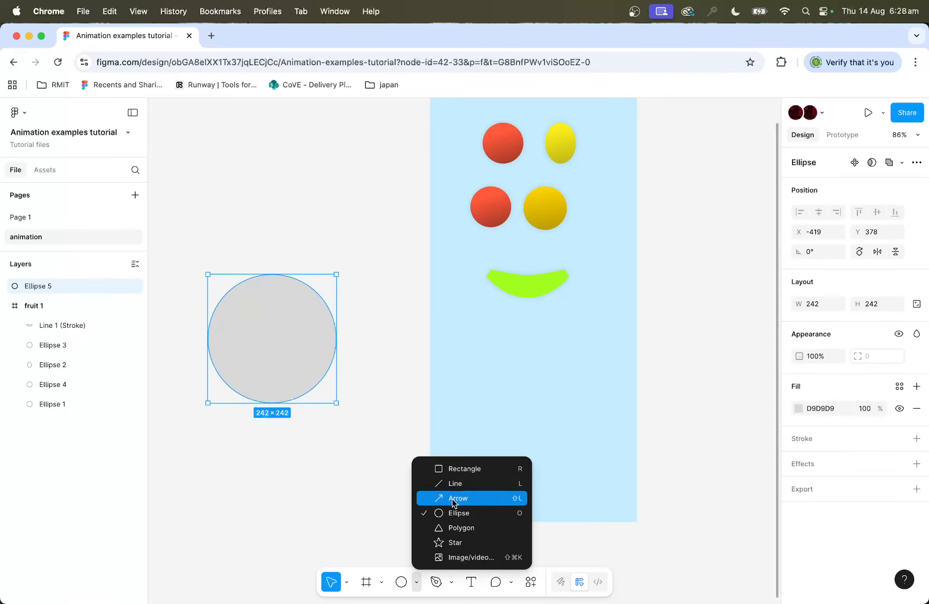
{"action": "left_click", "coordinate": [458, 470]}
{"action": "mouse_move", "coordinate": [163, 243]}
{"action": "left_mouse_down"}
{"action": "mouse_move", "coordinate": [216, 303]}
{"action": "mouse_move", "coordinate": [361, 363]}
{"action": "mouse_move", "coordinate": [379, 358]}
{"action": "mouse_move", "coordinate": [390, 338]}
{"action": "mouse_move", "coordinate": [387, 348]}
{"action": "left_mouse_up"}
{"action": "left_click", "coordinate": [298, 382], "text": "shift"}
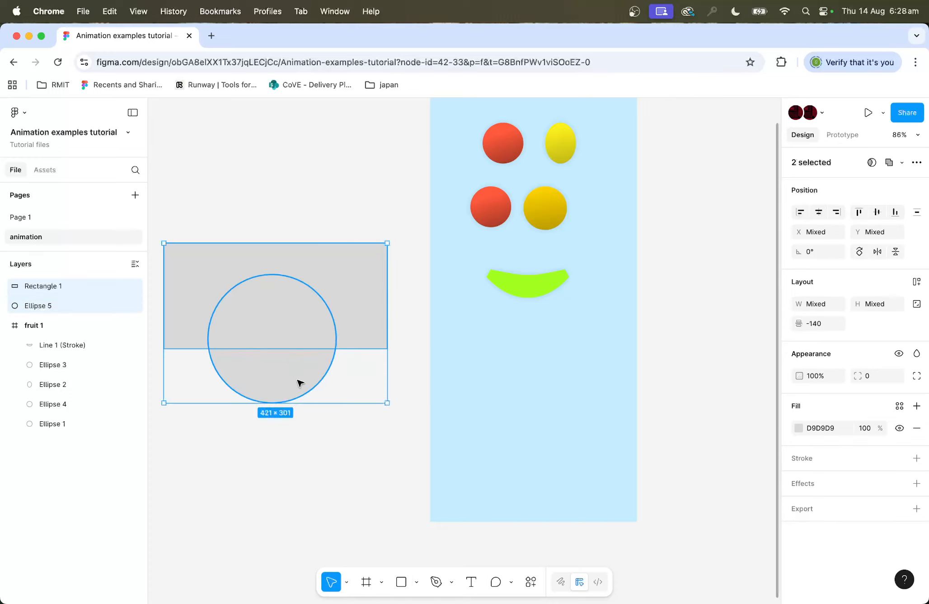
{"action": "left_click", "coordinate": [901, 164]}
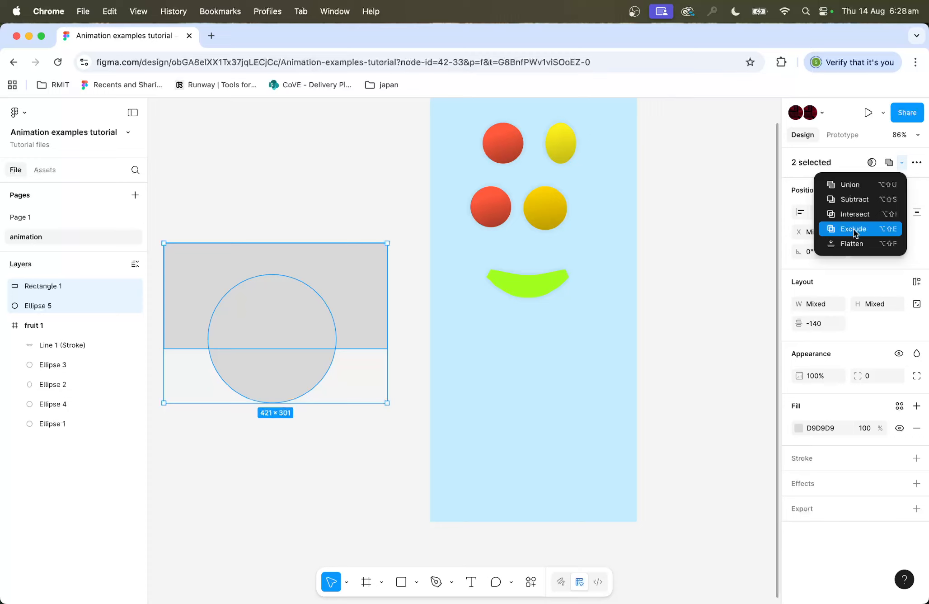
{"action": "left_click", "coordinate": [851, 200]}
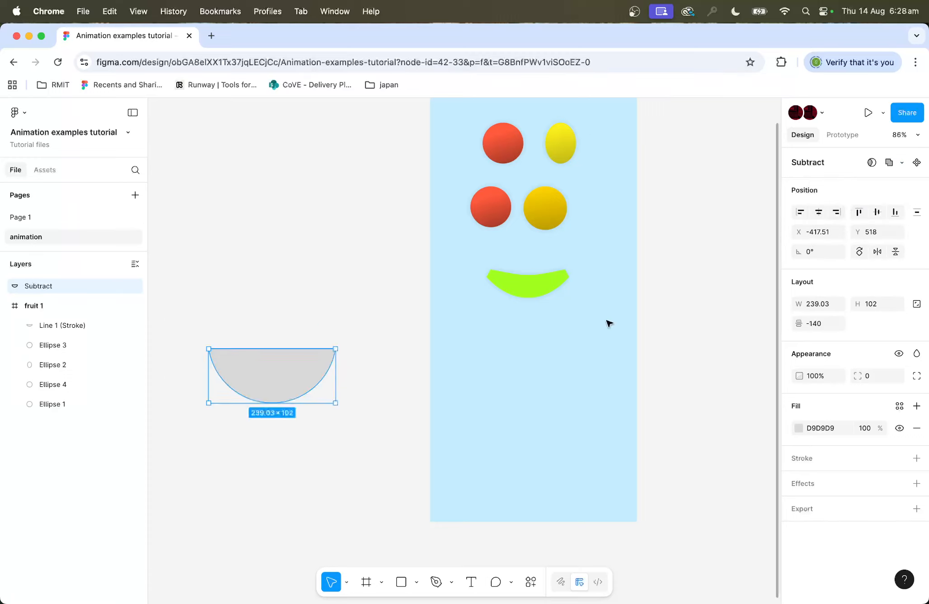
- Draw a base rectangle about 106 by 28 at the bowl's lower edge, centre it horizontally with the bowl and unite both shapes
{"action": "left_click", "coordinate": [400, 582]}
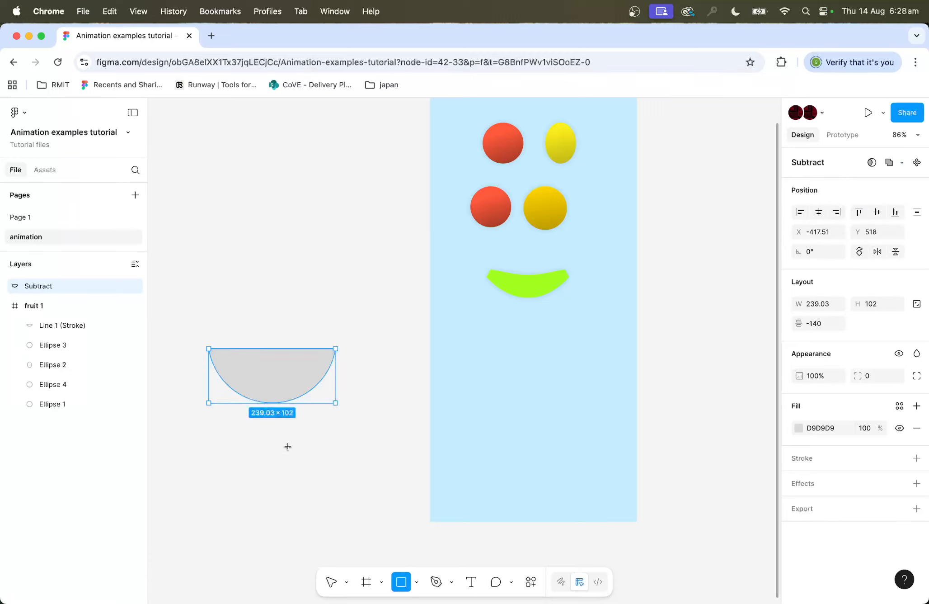
{"action": "left_click_drag", "start_coordinate": [249, 393], "coordinate": [304, 408]}
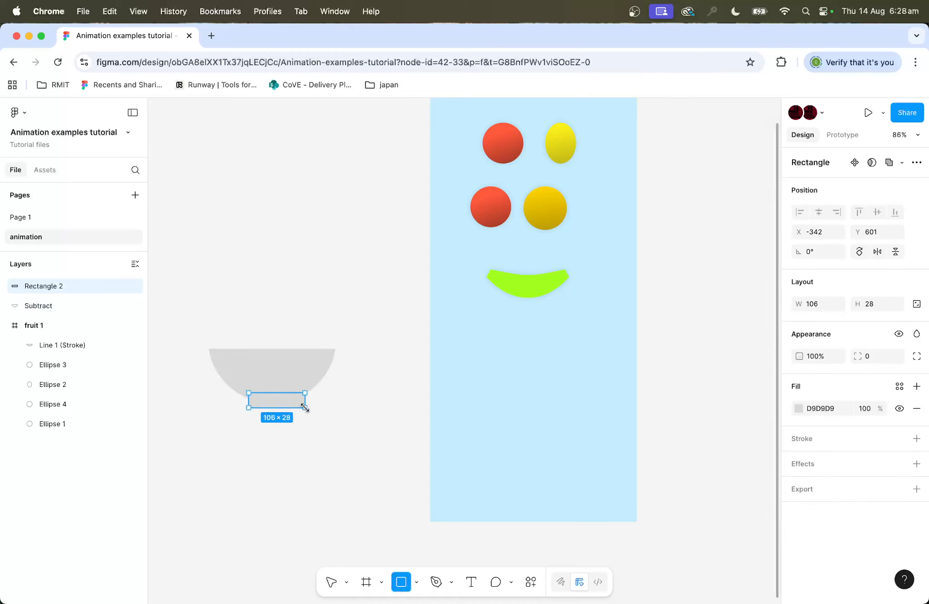
{"action": "left_click_drag", "start_coordinate": [372, 306], "coordinate": [216, 441]}
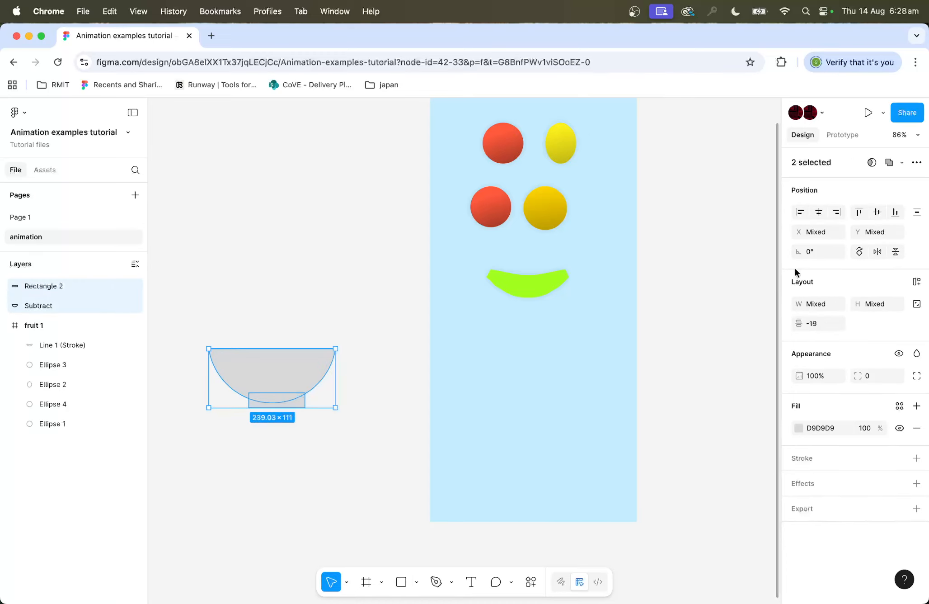
{"action": "left_click", "coordinate": [818, 211]}
{"action": "left_click", "coordinate": [901, 163]}
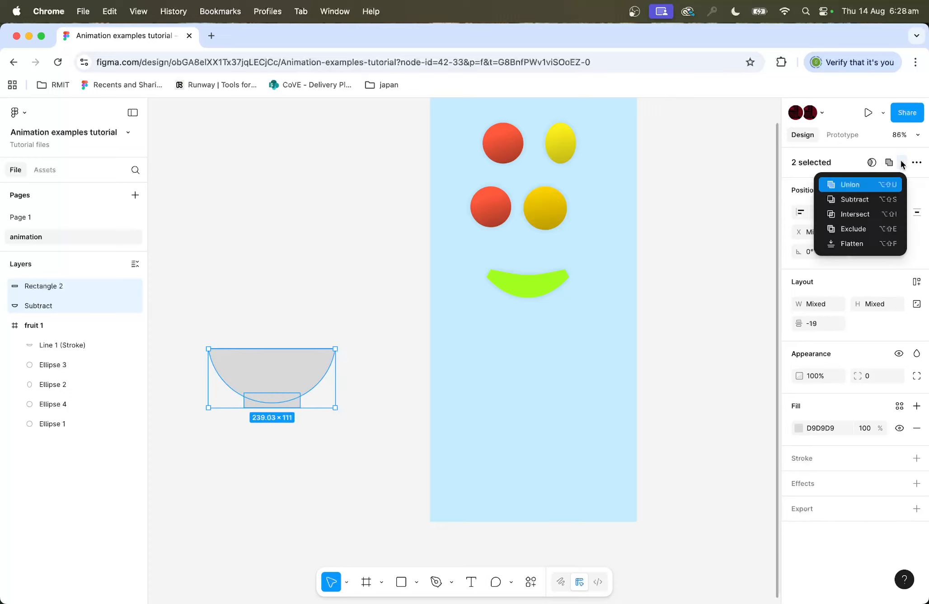
{"action": "left_click", "coordinate": [856, 186]}
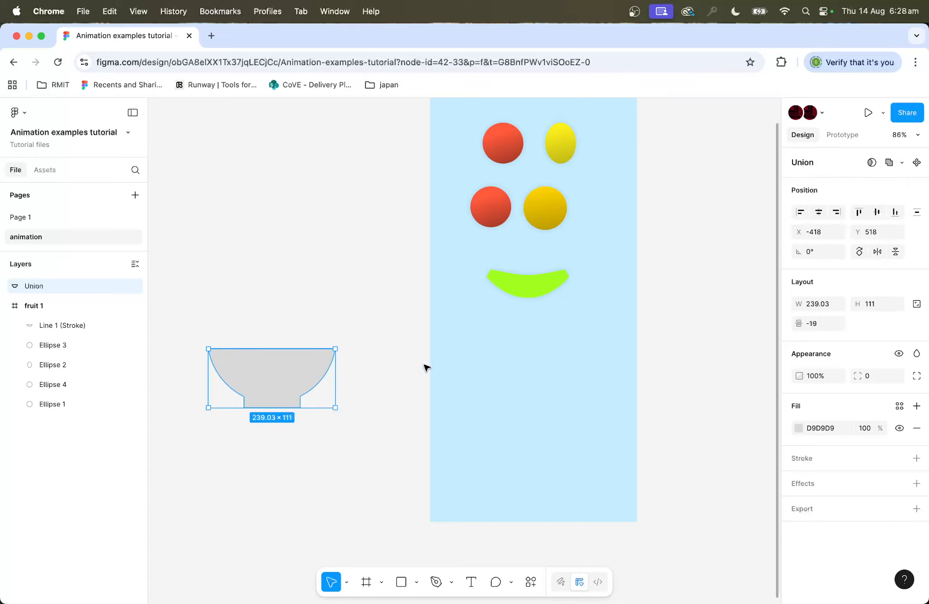
- Fill the bowl with the soft blue 91A5F5
{"action": "left_click", "coordinate": [798, 428]}
{"action": "left_click_drag", "start_coordinate": [735, 473], "coordinate": [731, 472]}
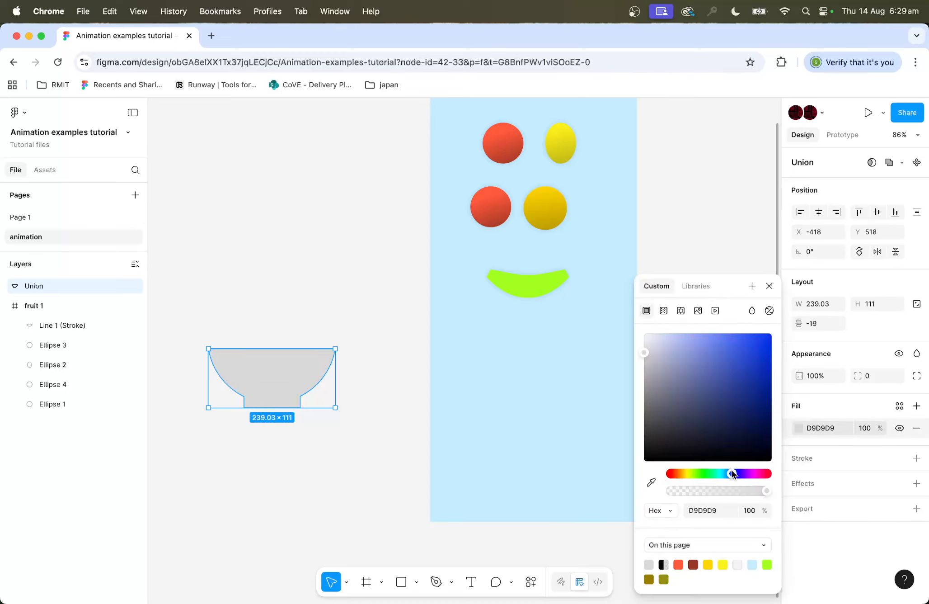
{"action": "left_click_drag", "start_coordinate": [707, 348], "coordinate": [695, 343]}
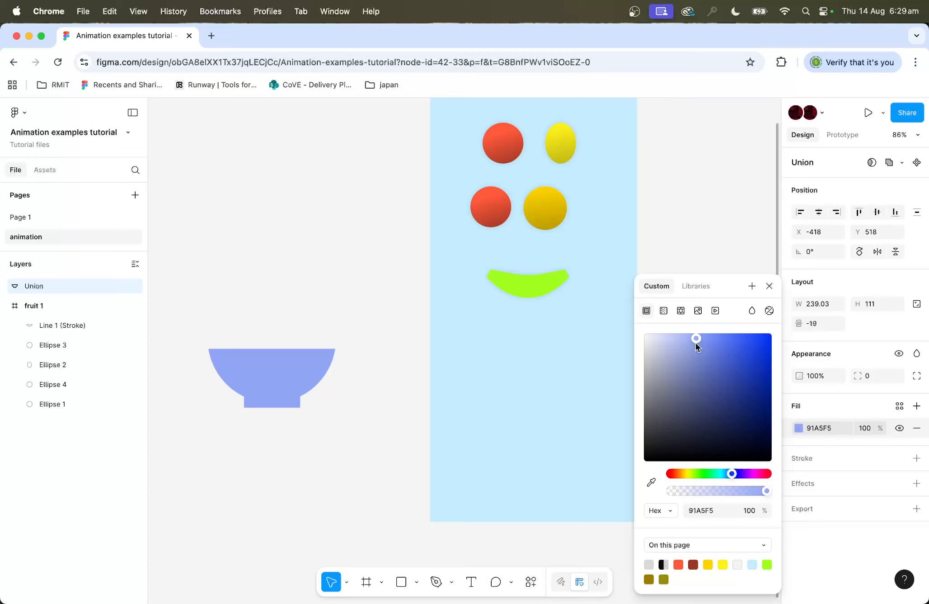
- Turn the bowl's fill into a linear gradient from 91A5F5 to 55608F, slanted slightly from the rim down past the base
{"action": "left_click", "coordinate": [664, 310]}
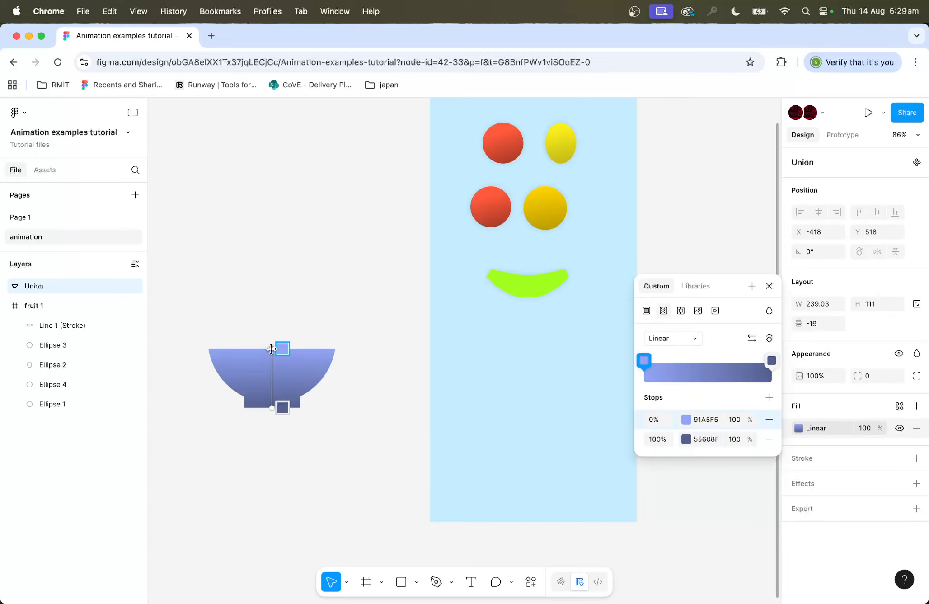
{"action": "left_click_drag", "start_coordinate": [275, 350], "coordinate": [260, 355]}
{"action": "left_click_drag", "start_coordinate": [273, 408], "coordinate": [290, 426]}
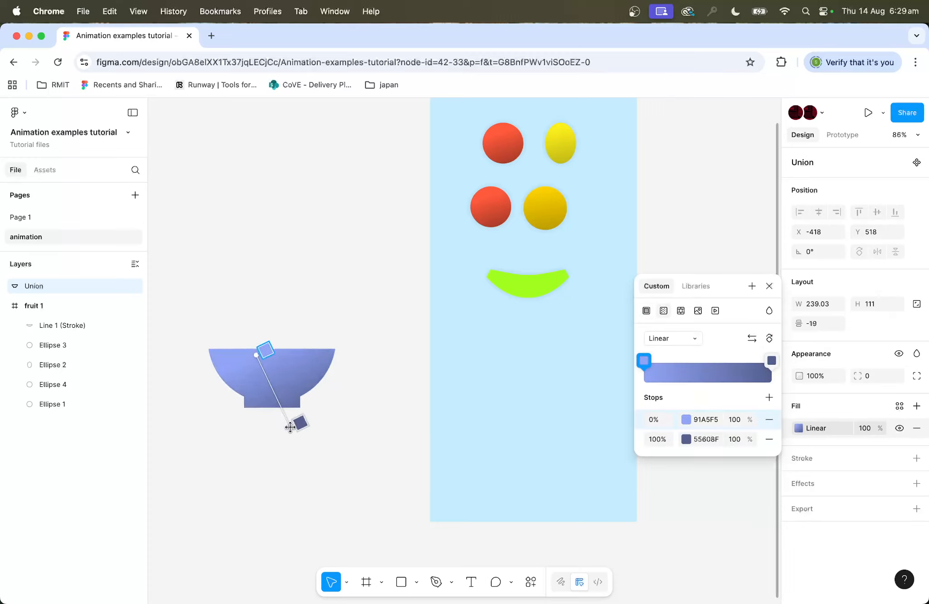
{"action": "left_click_drag", "start_coordinate": [257, 354], "coordinate": [267, 345]}
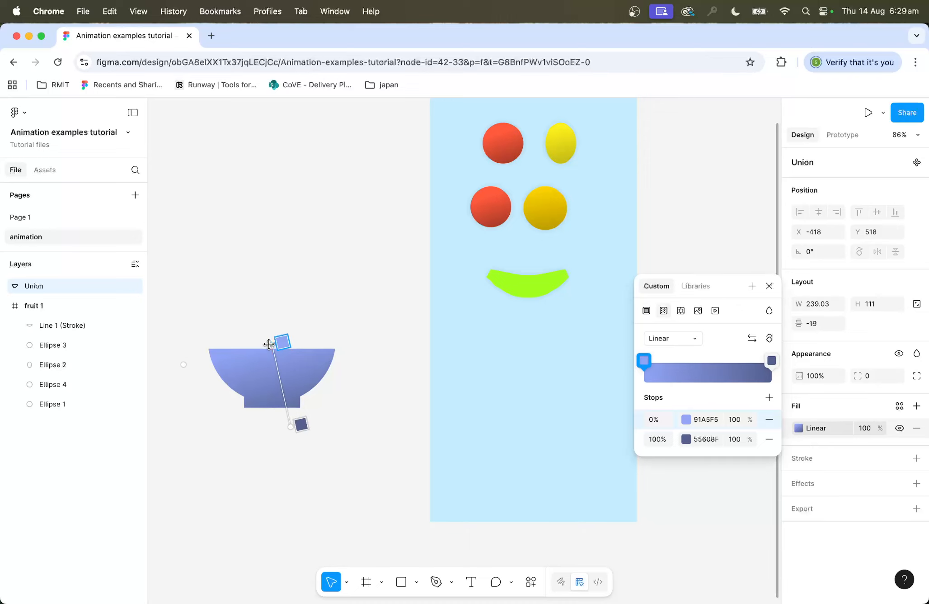
{"action": "key", "text": "Escape"}
{"action": "key", "text": "Escape"}
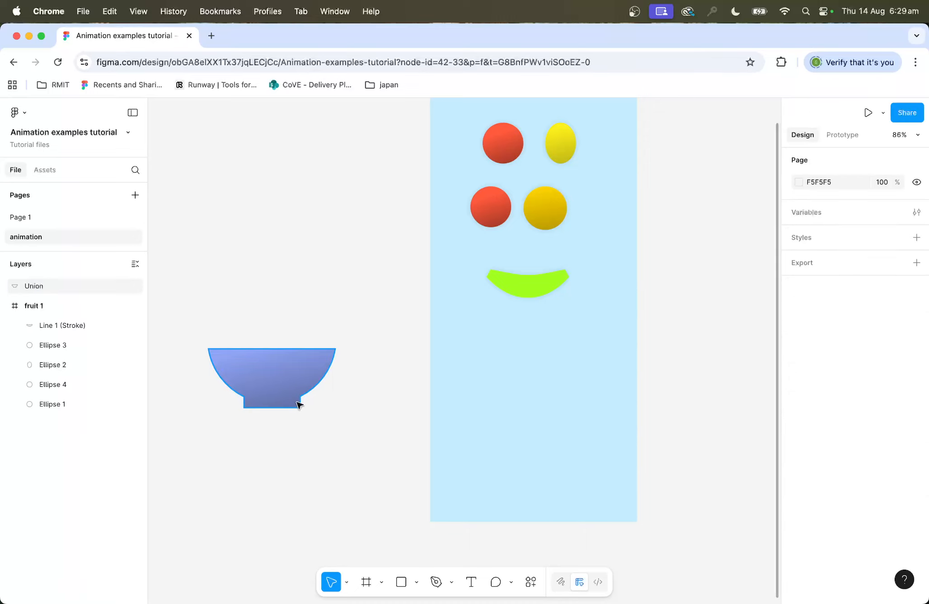
- Move the bowl into the lower part of the fruit 1 frame, centred horizontally, and tilt it by about 4.82°
{"action": "left_click_drag", "start_coordinate": [269, 379], "coordinate": [535, 433]}
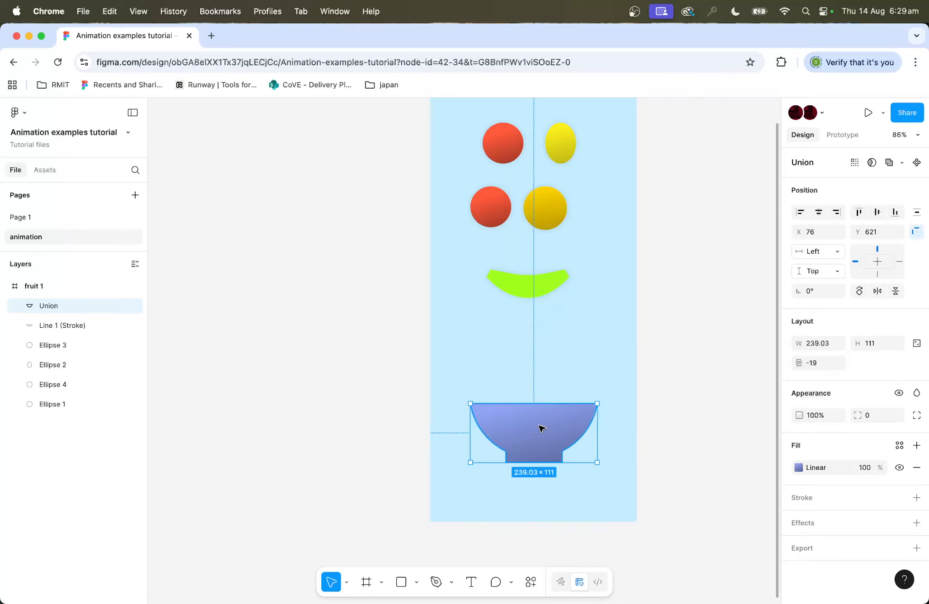
{"action": "left_click_drag", "start_coordinate": [601, 397], "coordinate": [605, 392]}
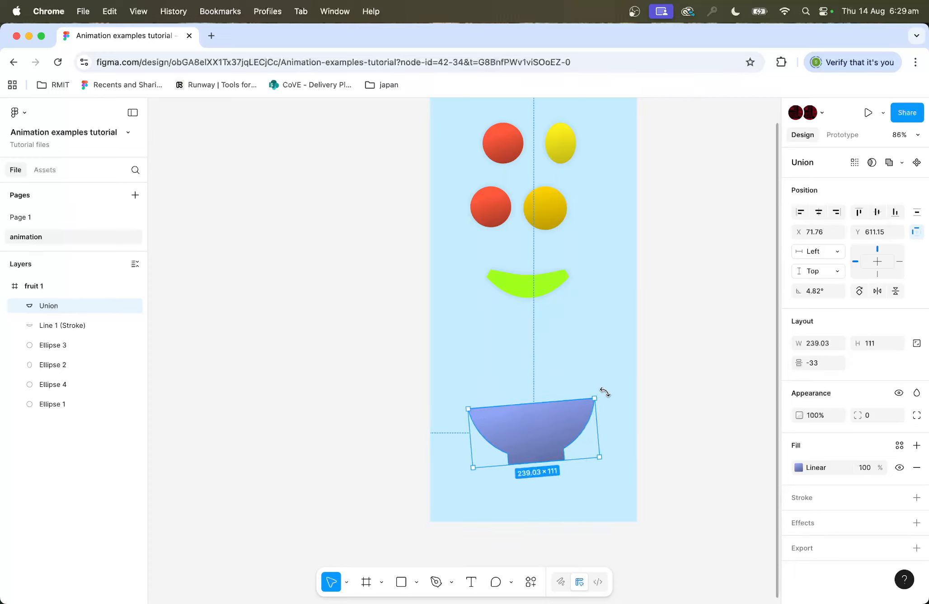
{"action": "left_click", "coordinate": [679, 375]}
- Duplicate the fruit 1 frame with all its contents, placing the copy beside the original
{"action": "scroll", "coordinate": [682, 374], "scroll_direction": "right", "scroll_amount": 3}
{"action": "scroll", "coordinate": [684, 375], "scroll_direction": "up", "scroll_amount": 2}
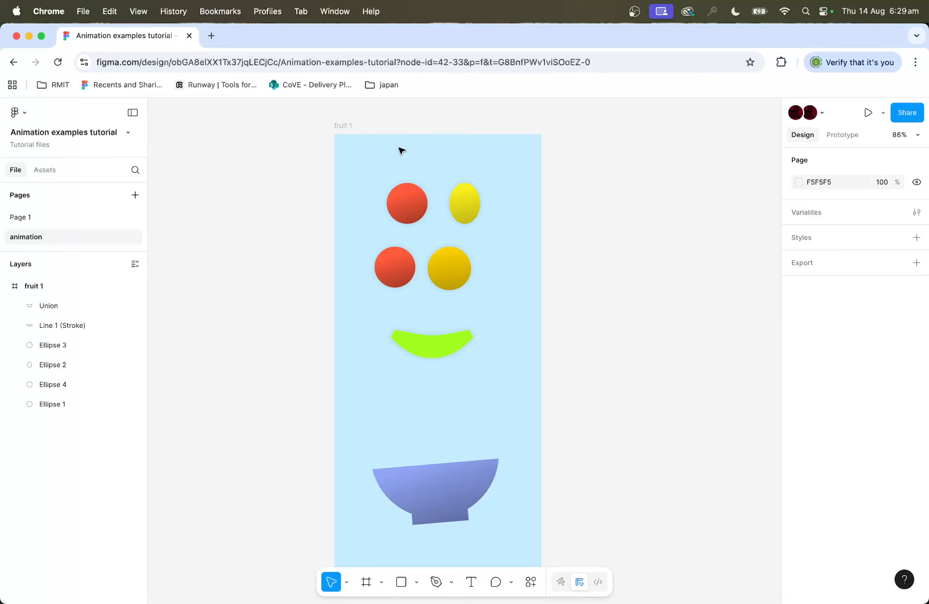
{"action": "left_click", "coordinate": [346, 128]}
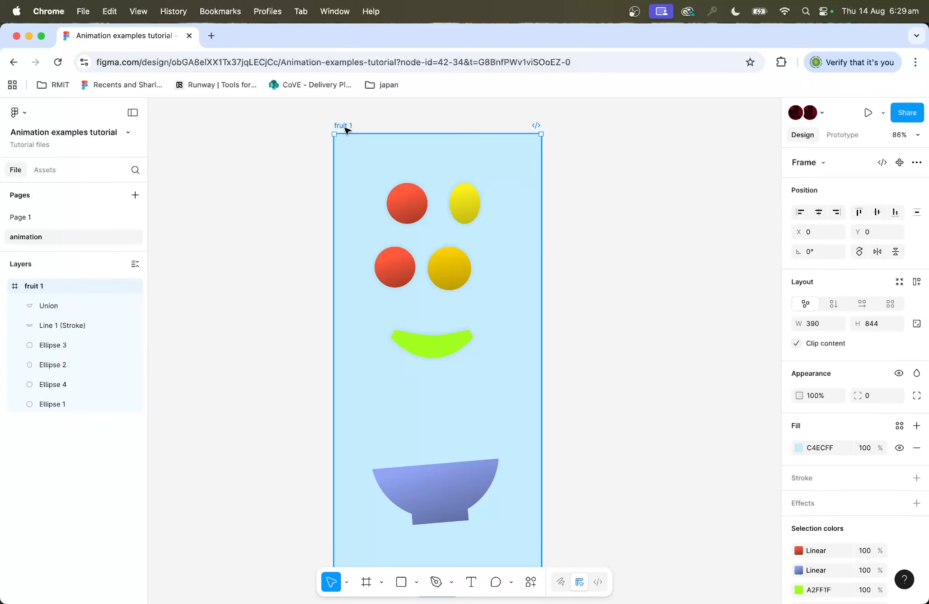
{"action": "key", "text": "super+d"}
{"action": "scroll", "coordinate": [673, 344], "scroll_direction": "right", "scroll_amount": 3}
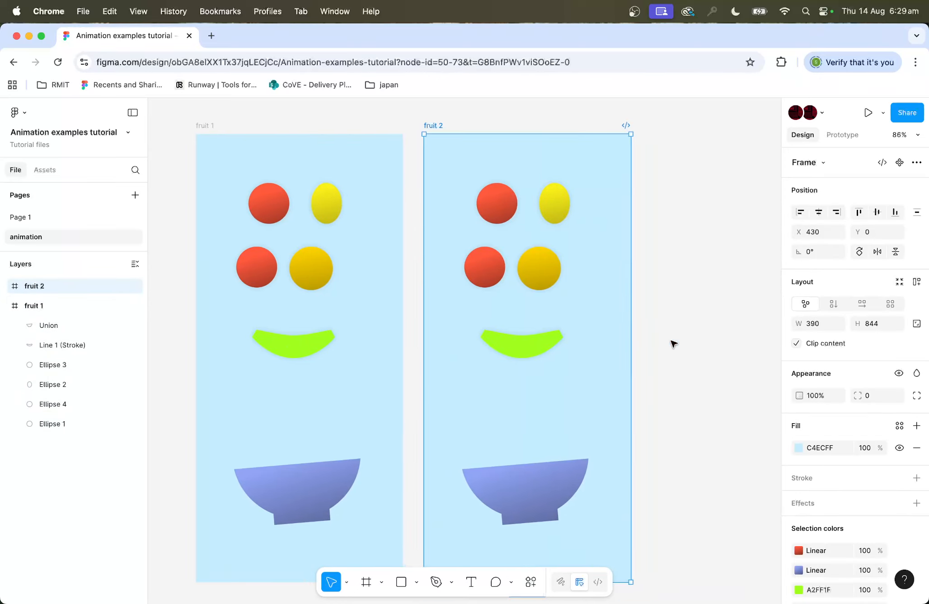
- Set the rotation of the bowl in the fruit 2 frame to 0°
{"action": "left_click", "coordinate": [556, 479]}
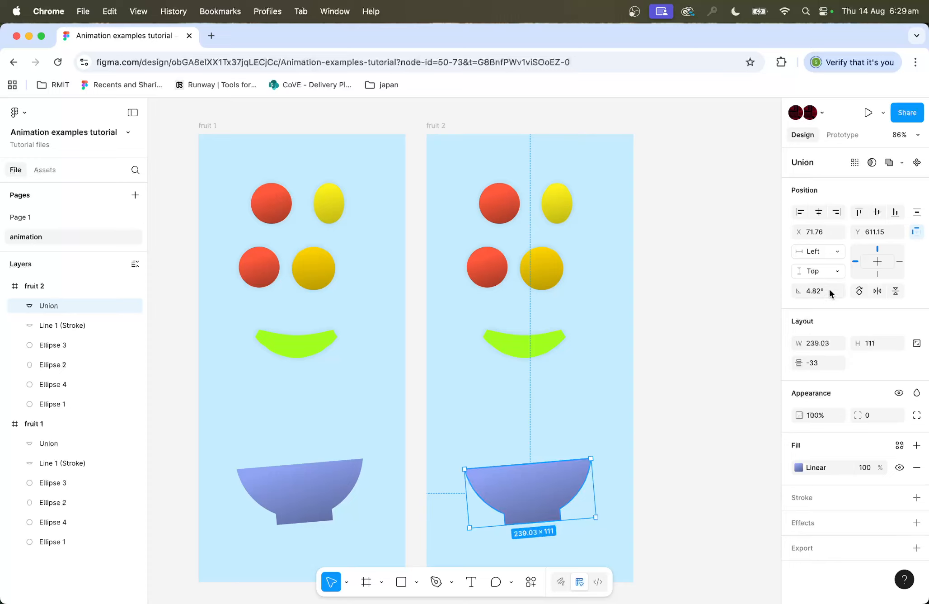
{"action": "type", "text": "0"}
{"action": "key", "text": "Return"}
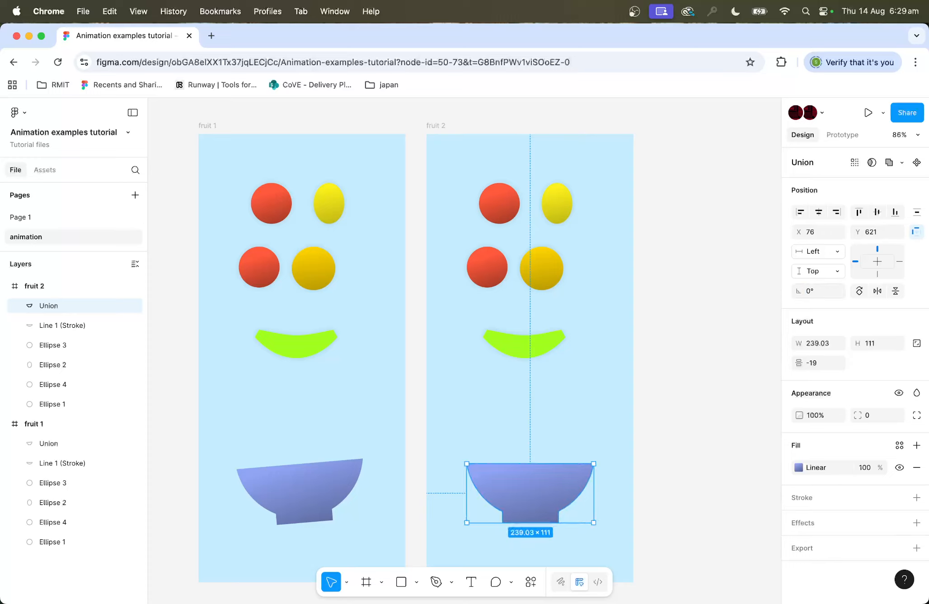
- Rotate the banana in fruit 2 by about 31° and move it straight down to just above the bowl
{"action": "left_click", "coordinate": [556, 345]}
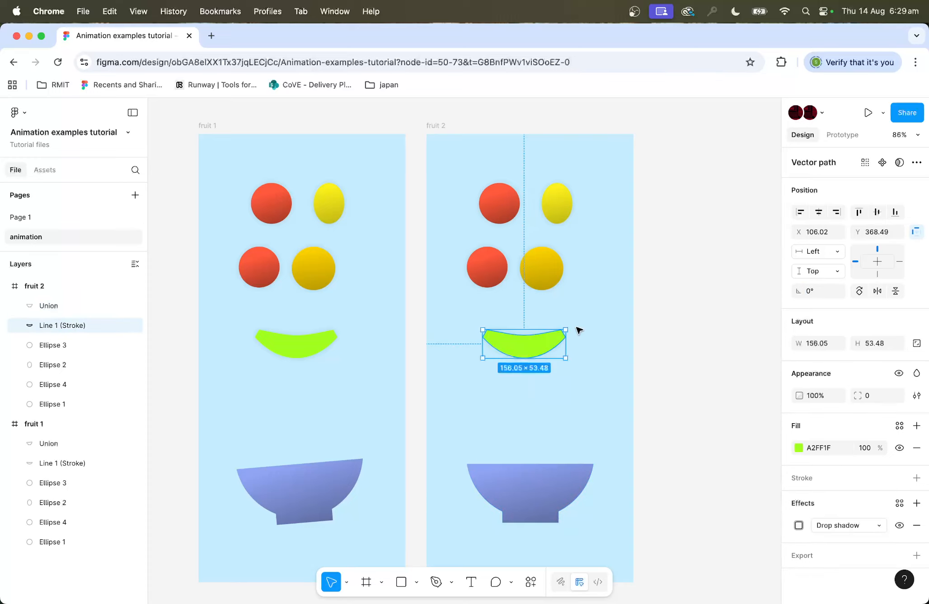
{"action": "left_click_drag", "start_coordinate": [570, 327], "coordinate": [557, 303]}
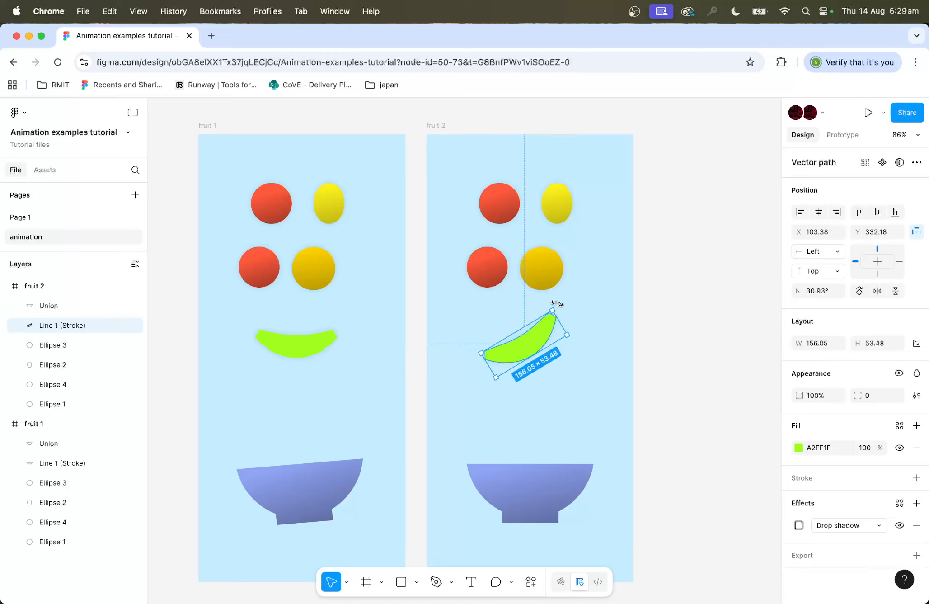
{"action": "left_click_drag", "start_coordinate": [537, 344], "coordinate": [546, 433]}
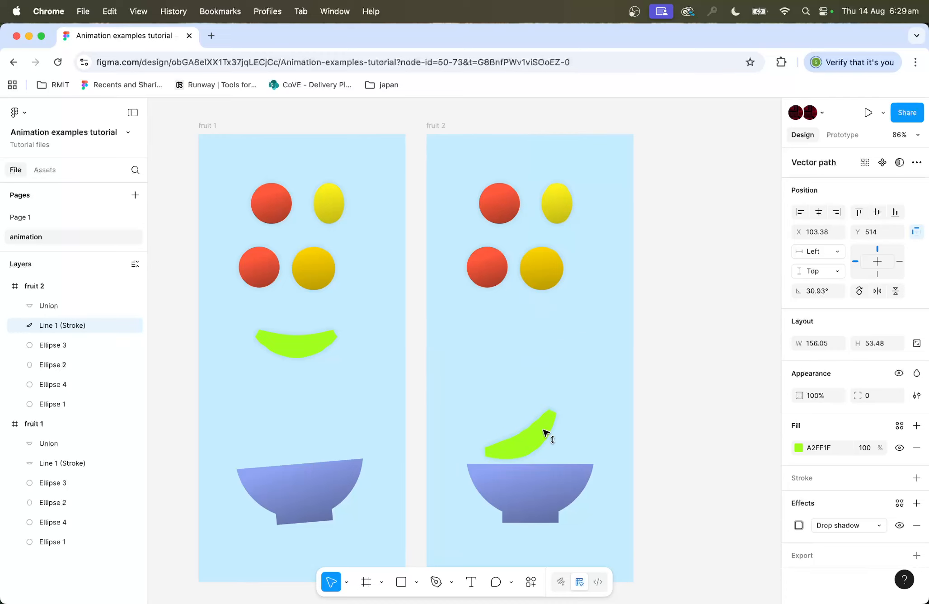
- Move the golden circle and both red circles in fruit 2 straight down so they sit behind the bowl's rim
{"action": "left_click_drag", "start_coordinate": [546, 266], "coordinate": [534, 457]}
{"action": "left_click", "coordinate": [489, 265]}
{"action": "left_click_drag", "start_coordinate": [490, 265], "coordinate": [497, 459]}
{"action": "left_click", "coordinate": [506, 211]}
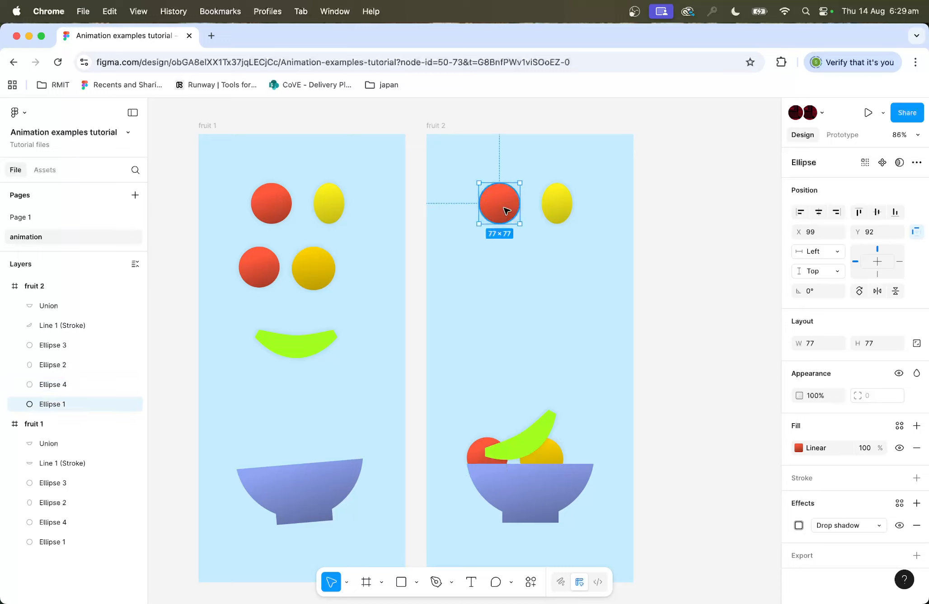
{"action": "left_click_drag", "start_coordinate": [510, 204], "coordinate": [520, 444]}
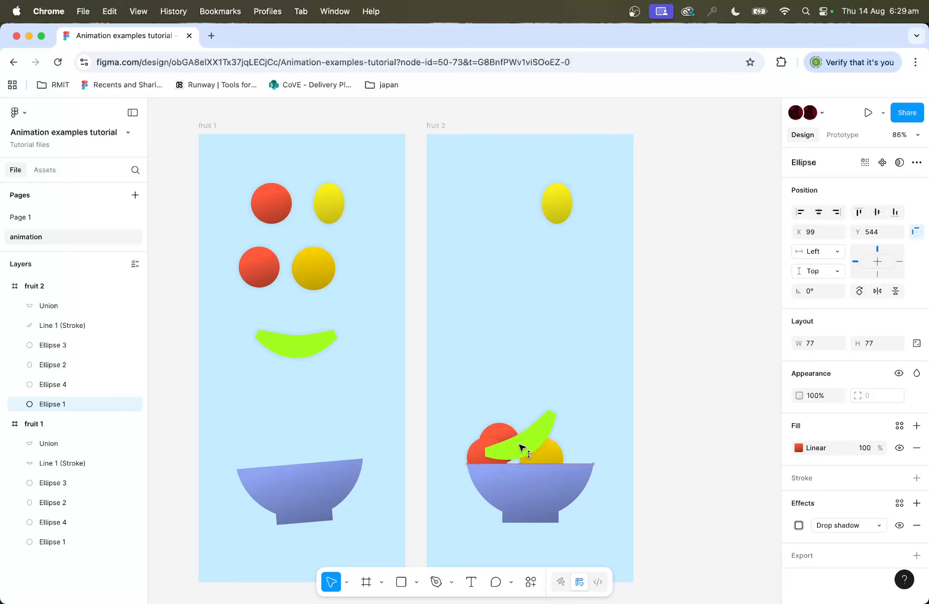
- Move the yellow oval in fruit 2 down into the bowl and shift it rightward to about X 242, Y 564
{"action": "left_click_drag", "start_coordinate": [571, 203], "coordinate": [578, 453]}
{"action": "key", "text": "Right"}
{"action": "key", "text": "Right"}
{"action": "key", "text": "Right"}
{"action": "key", "text": "Right"}
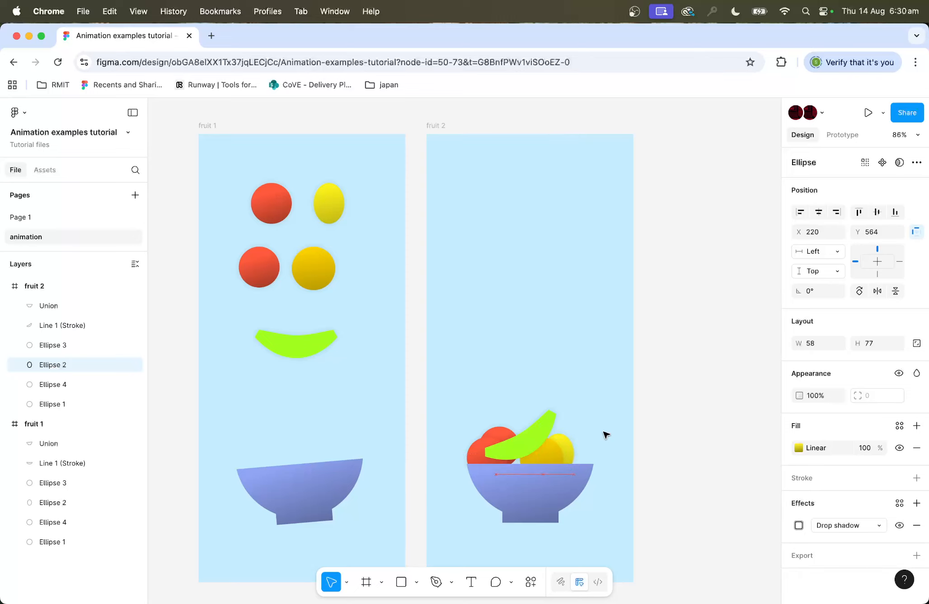
{"action": "key", "text": "shift+Right"}
{"action": "key", "text": "shift+Right"}
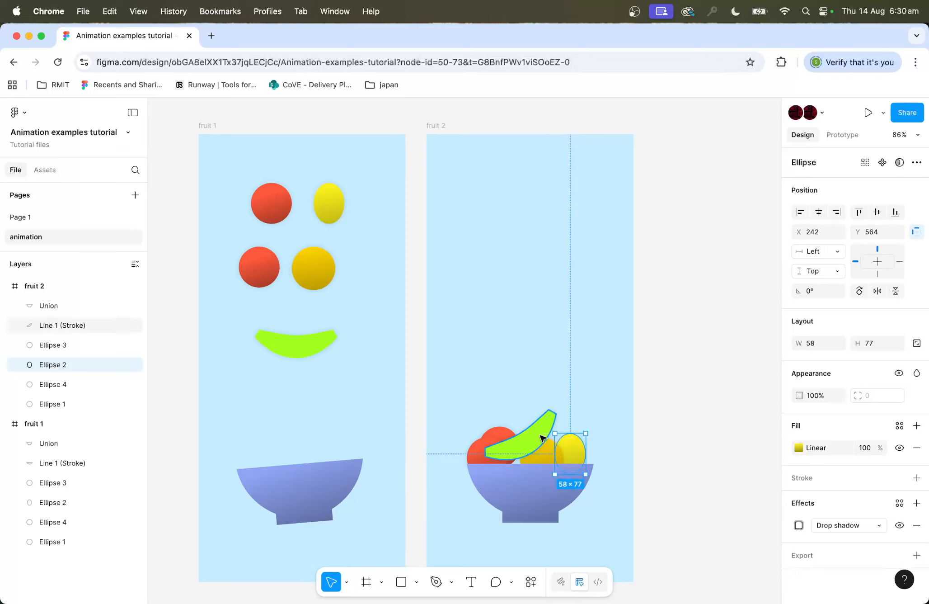
- Nudge the banana in fruit 2 rightward by 20 to X 123.38
{"action": "left_click", "coordinate": [537, 438]}
{"action": "key", "text": "shift+Right"}
{"action": "key", "text": "shift+Right"}
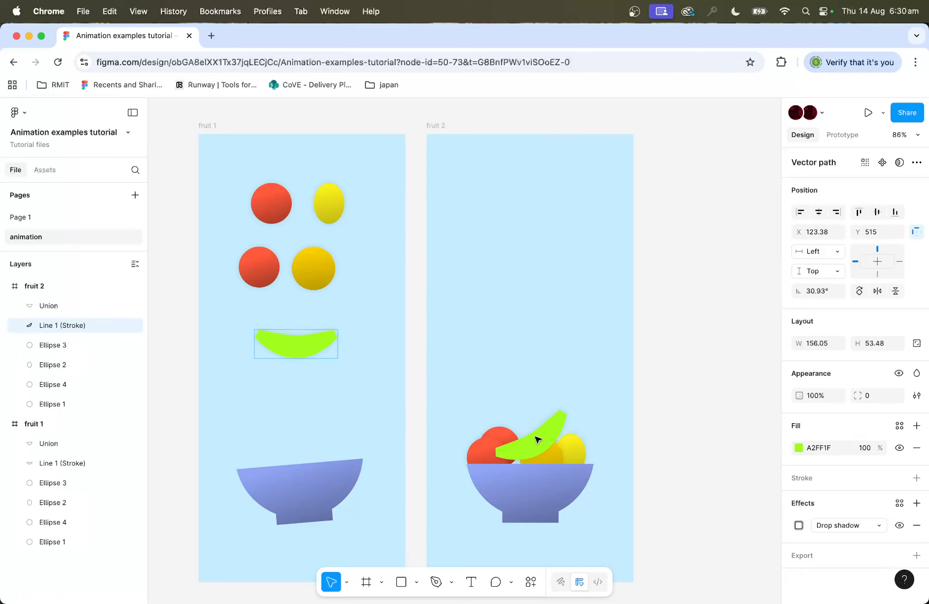
- Nudge the upper red circle in fruit 2 rightward by 30 to X 129
{"action": "left_click", "coordinate": [503, 429]}
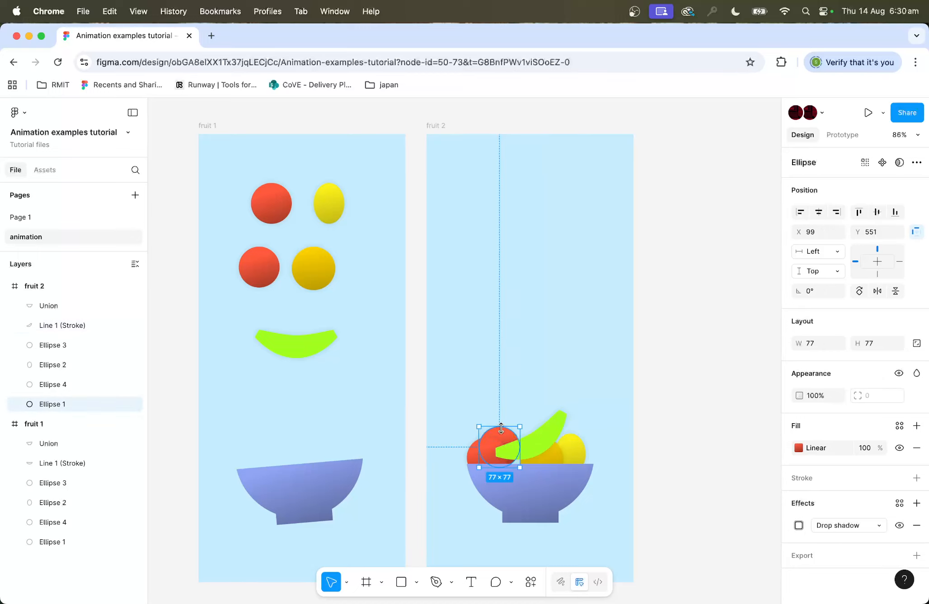
{"action": "key", "text": "shift+Right"}
{"action": "key", "text": "shift+Right"}
{"action": "key", "text": "shift+Right"}
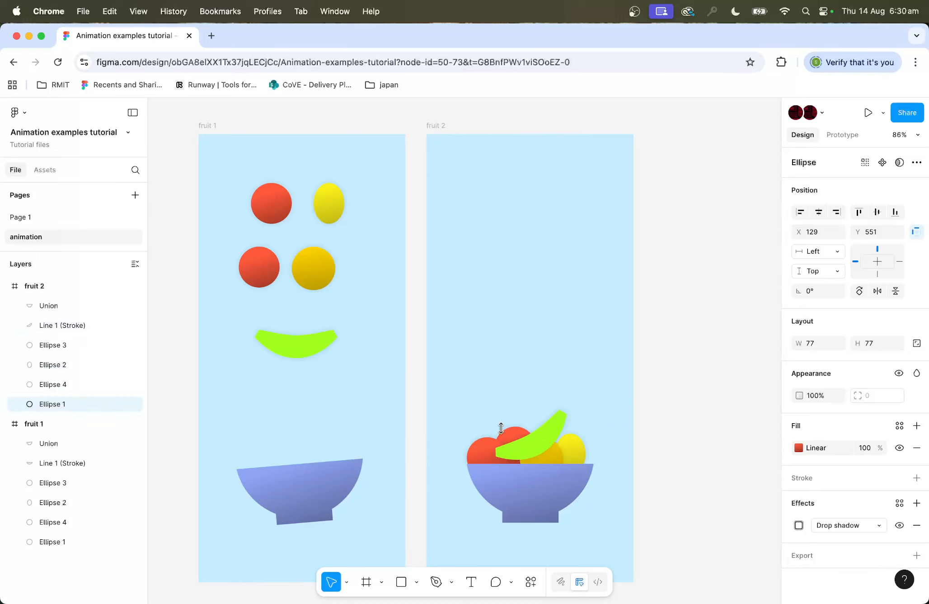
{"action": "scroll", "coordinate": [697, 294], "scroll_direction": "left", "scroll_amount": 1}
{"action": "scroll", "coordinate": [696, 294], "scroll_direction": "down", "scroll_amount": 1}
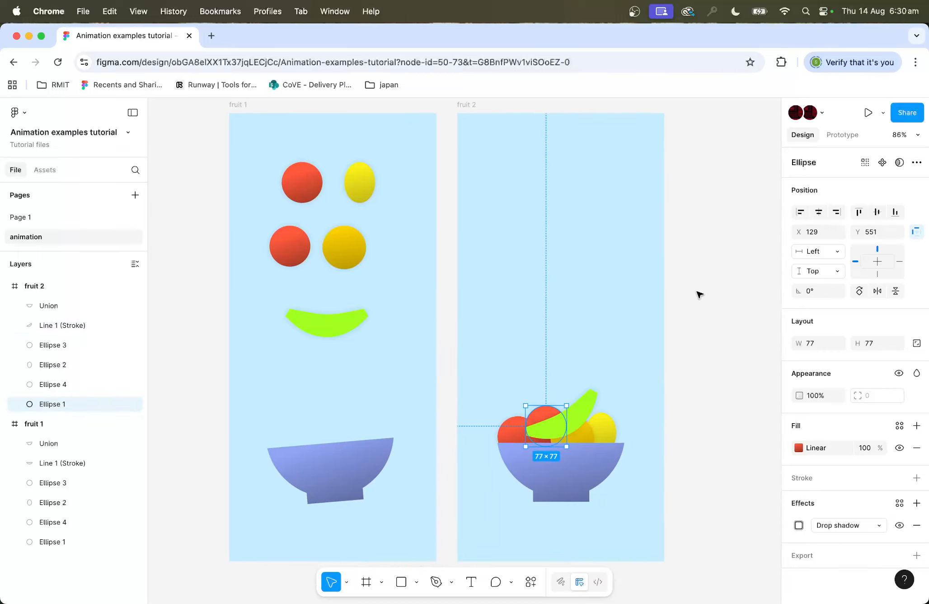
{"action": "left_click", "coordinate": [701, 293]}
{"action": "scroll", "coordinate": [708, 283], "scroll_direction": "right", "scroll_amount": 2}
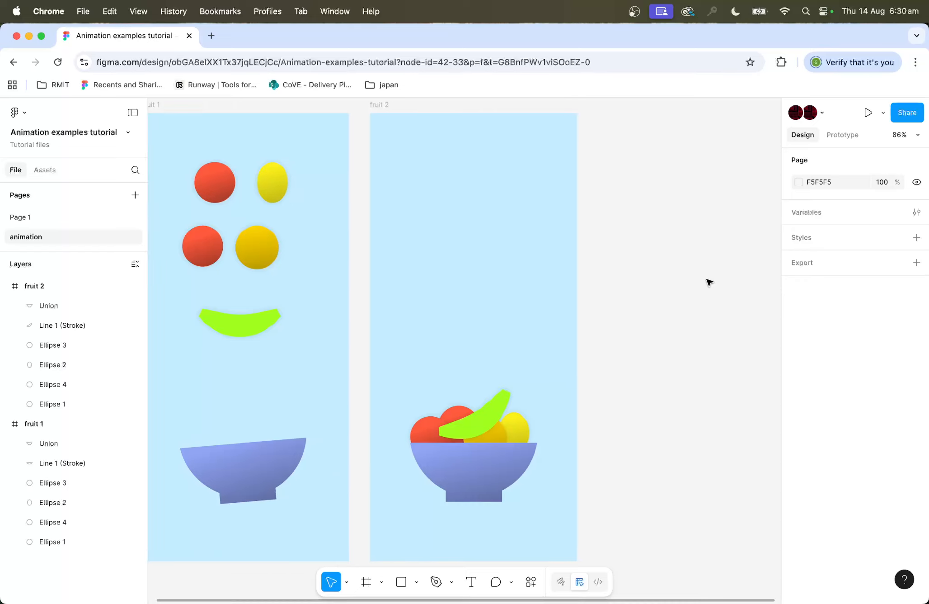
{"action": "scroll", "coordinate": [708, 283], "scroll_direction": "up", "scroll_amount": 2}
{"action": "scroll", "coordinate": [708, 283], "scroll_direction": "left", "scroll_amount": 1}
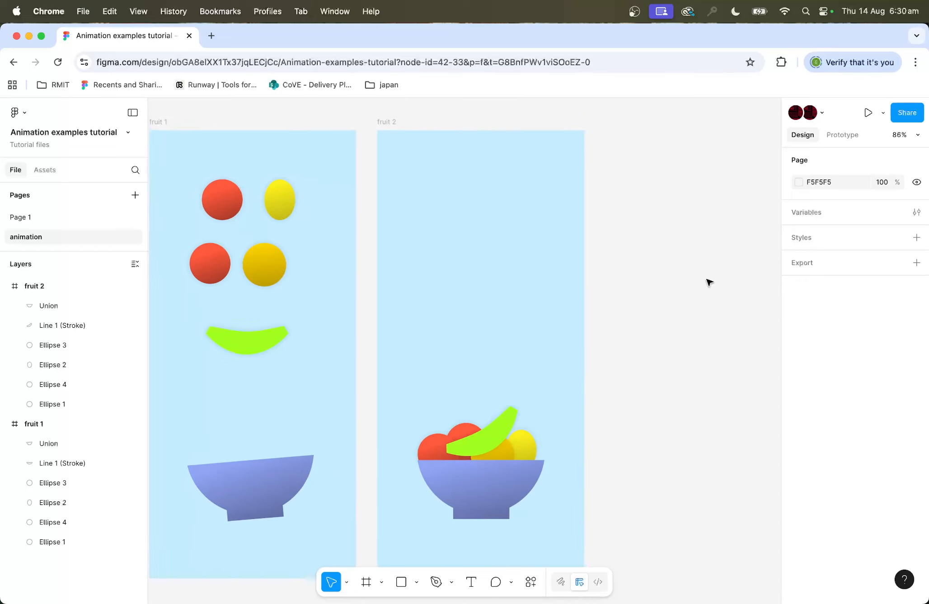
- Shift the lower red circle in fruit 2 slightly rightward to X 83, Y 571
{"action": "left_click", "coordinate": [435, 461]}
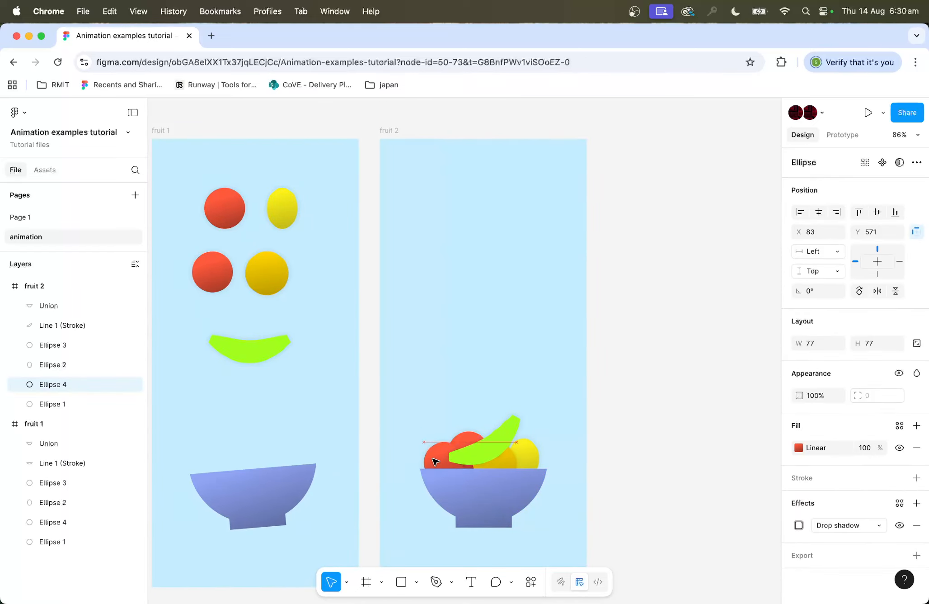
{"action": "left_click", "coordinate": [630, 361]}
{"action": "scroll", "coordinate": [311, 239], "scroll_direction": "left", "scroll_amount": 3}
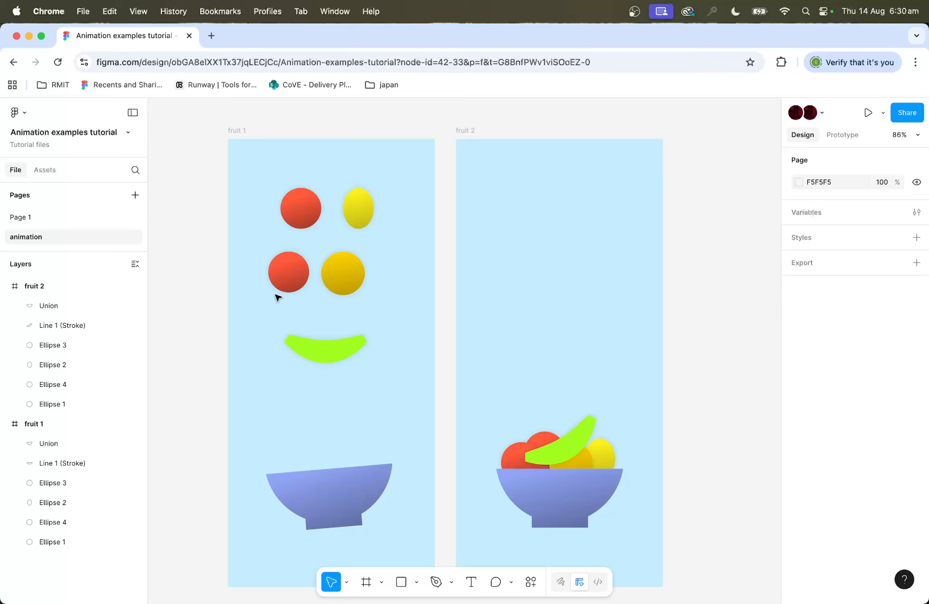
- Connect frame fruit 1 to fruit 2 with a prototype interaction that navigates on tap
{"action": "left_click", "coordinate": [239, 132]}
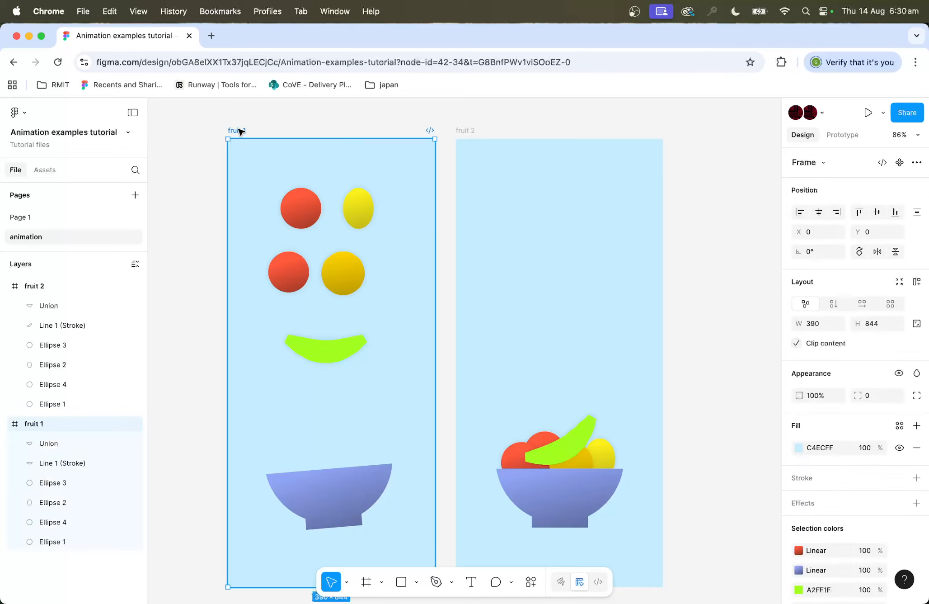
{"action": "left_click", "coordinate": [848, 135]}
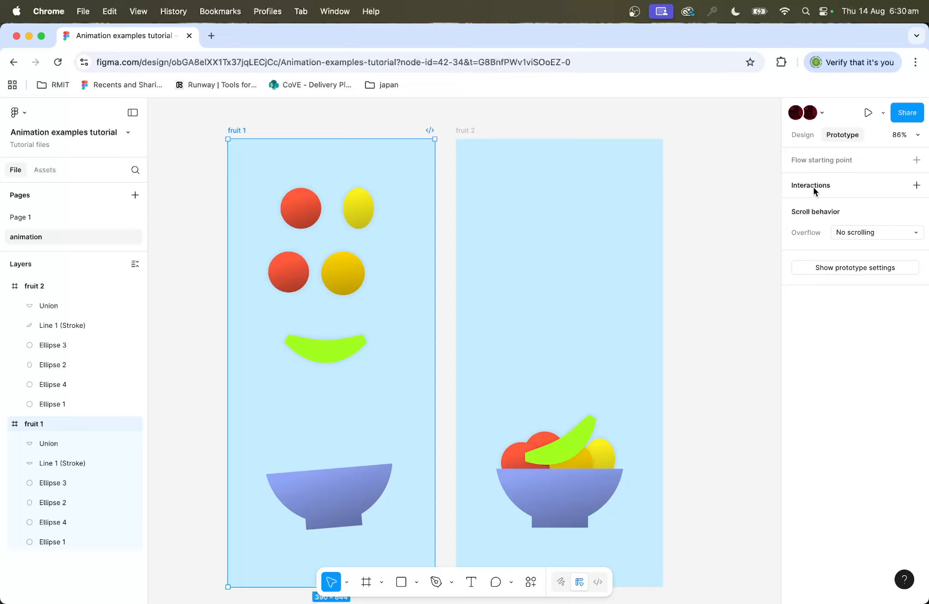
{"action": "mouse_move", "coordinate": [425, 372]}
{"action": "left_click_drag", "start_coordinate": [435, 363], "coordinate": [463, 385]}
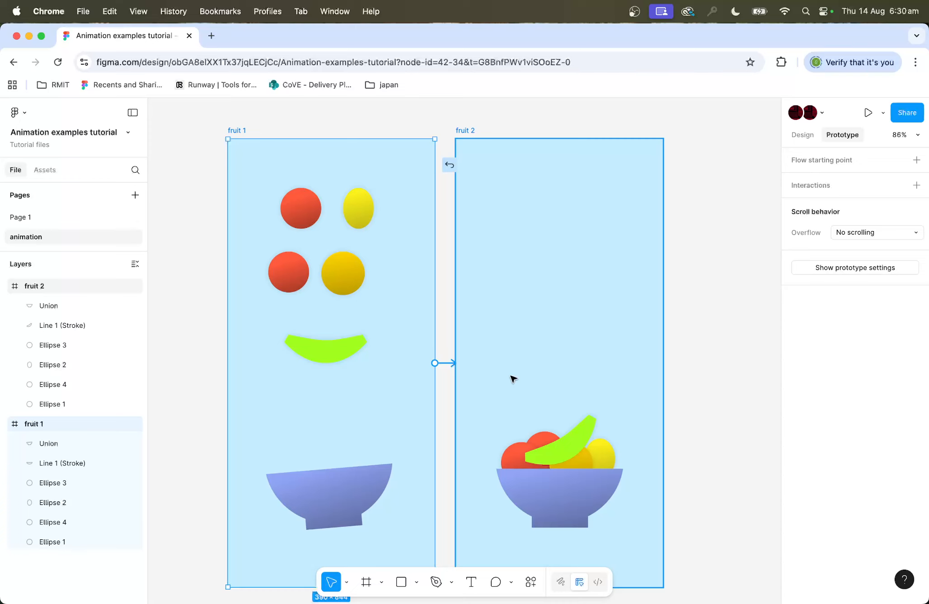
{"action": "left_click_drag", "start_coordinate": [514, 379], "coordinate": [513, 379]}
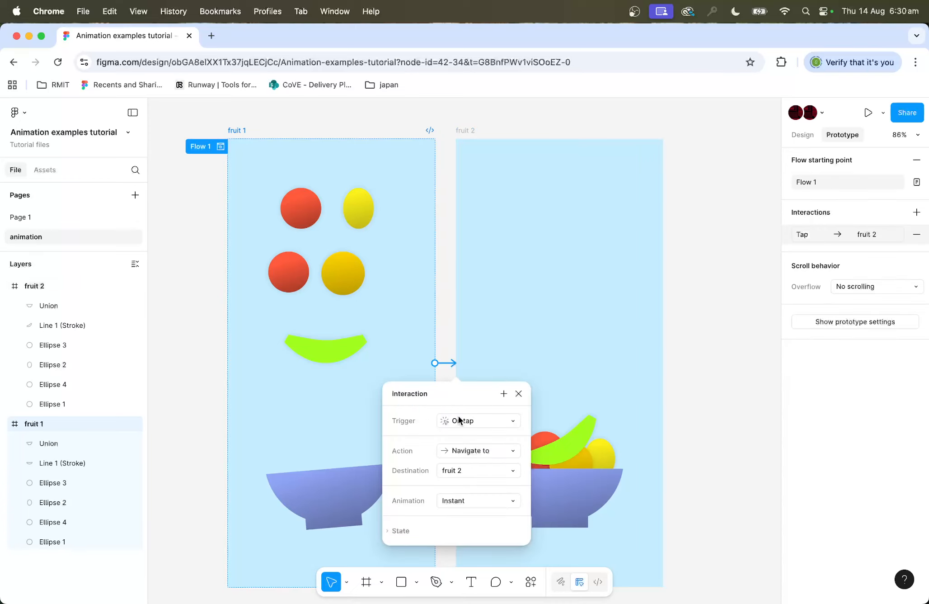
- Set the animation of the fruit 1 to fruit 2 interaction to Smart animate
{"action": "scroll", "coordinate": [566, 356], "scroll_direction": "down", "scroll_amount": 5}
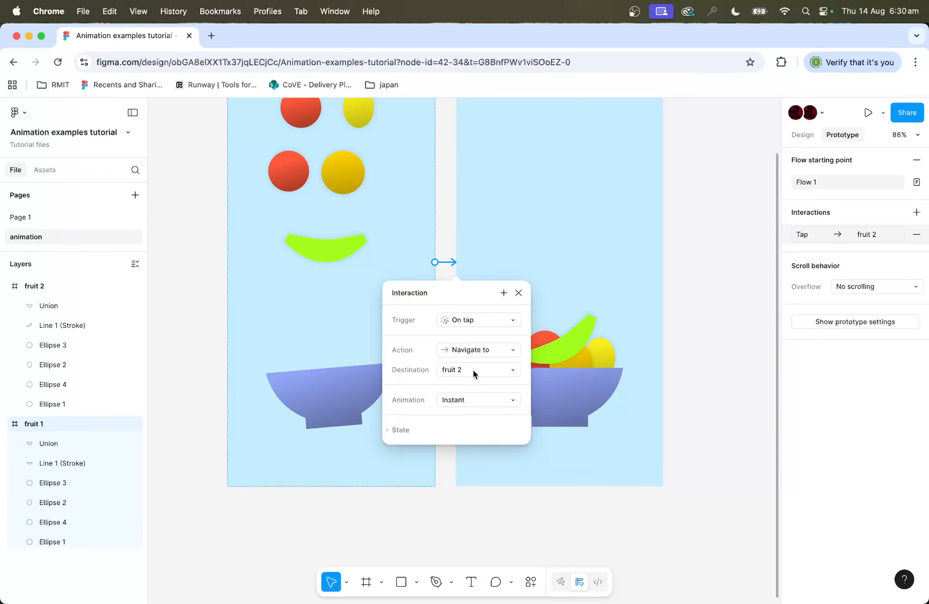
{"action": "scroll", "coordinate": [573, 348], "scroll_direction": "up", "scroll_amount": 5}
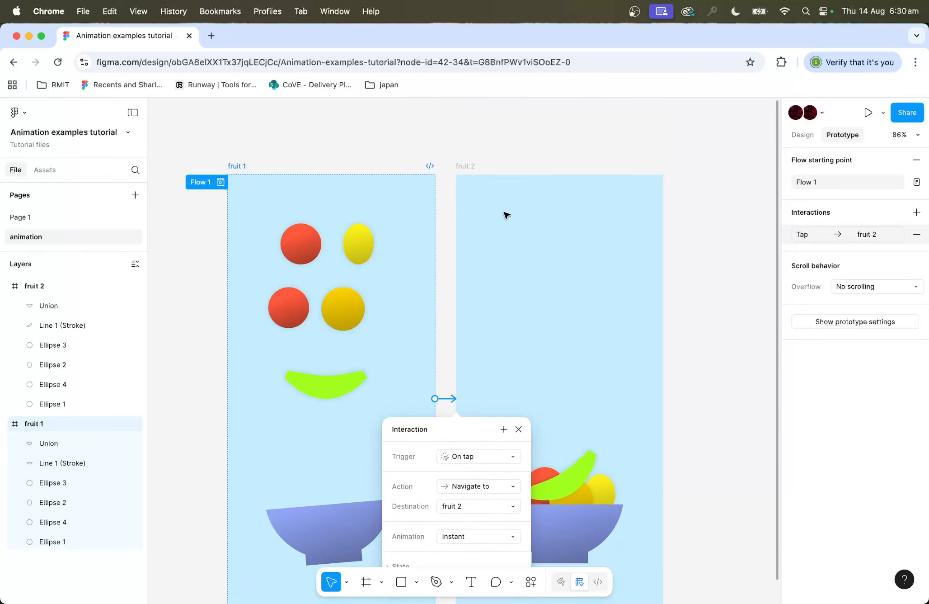
{"action": "scroll", "coordinate": [516, 415], "scroll_direction": "down", "scroll_amount": 5}
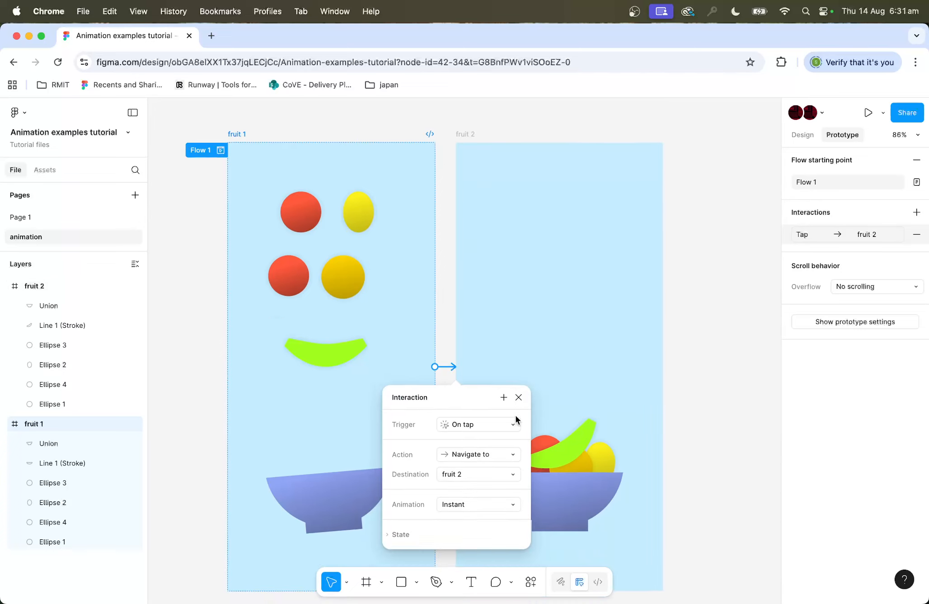
{"action": "left_click", "coordinate": [487, 422]}
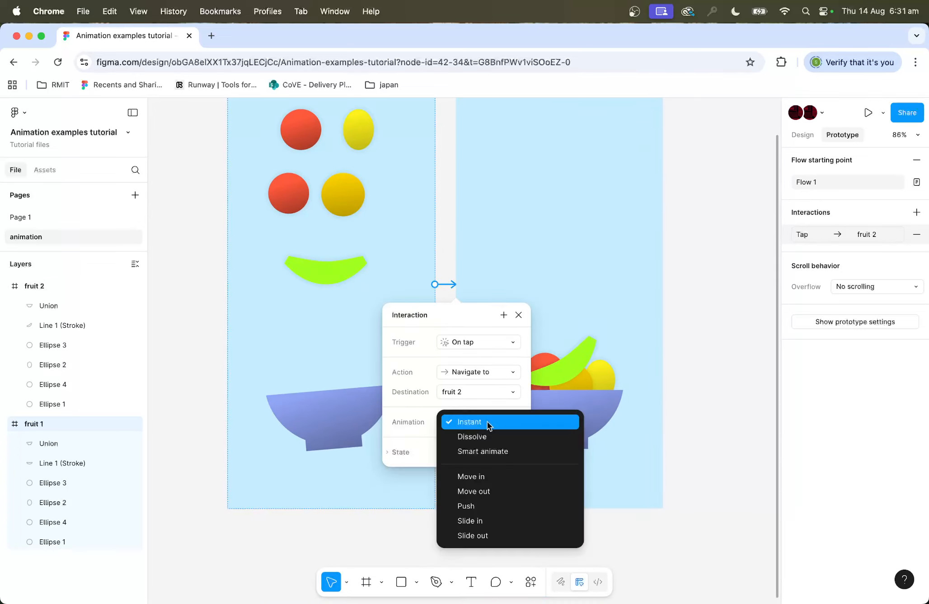
{"action": "left_click", "coordinate": [489, 450]}
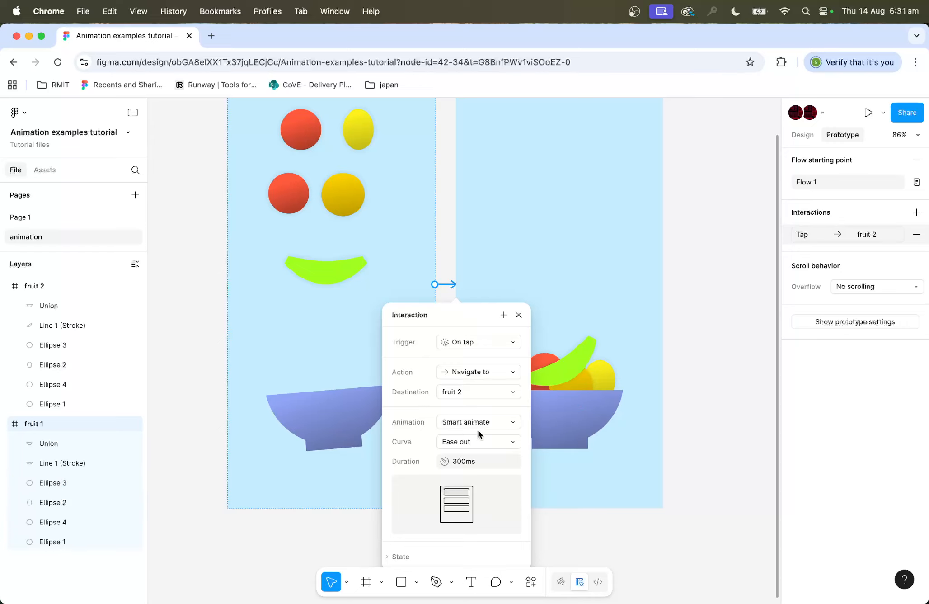
{"action": "scroll", "coordinate": [478, 429], "scroll_direction": "down", "scroll_amount": 2}
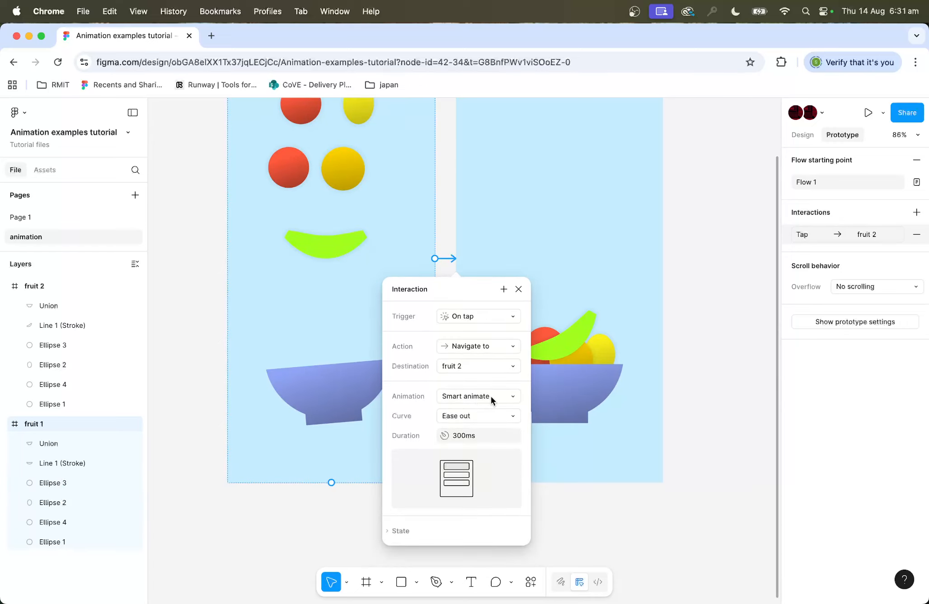
- Set the interaction's curve to Bouncy, switch it to Custom spring, and close the interaction settings
{"action": "left_click", "coordinate": [469, 415]}
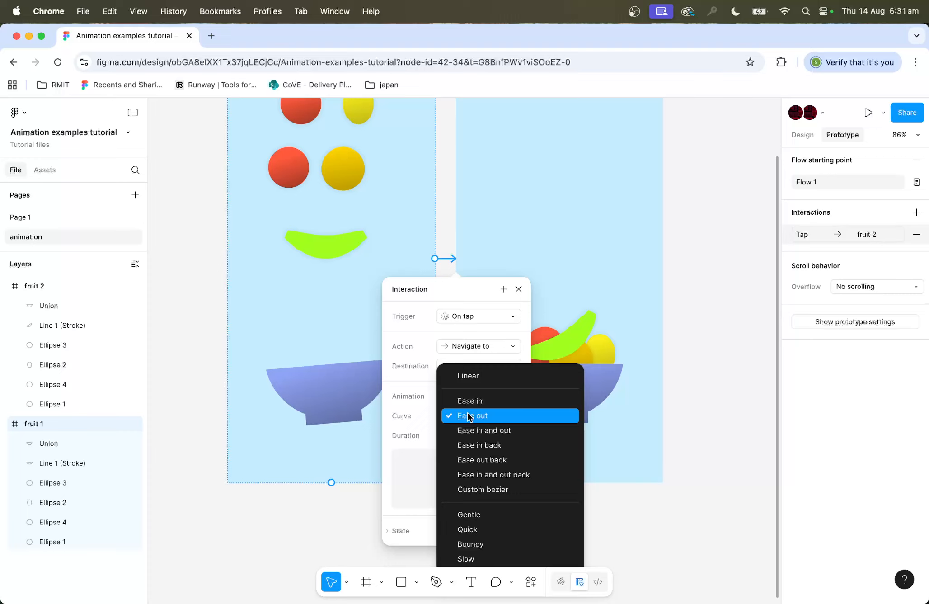
{"action": "left_click", "coordinate": [477, 542]}
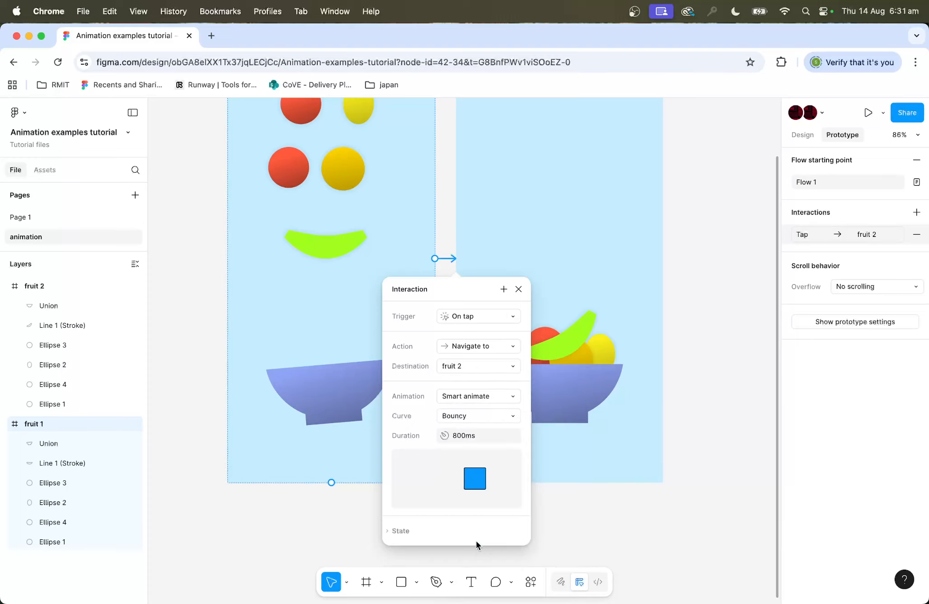
{"action": "left_click", "coordinate": [470, 411]}
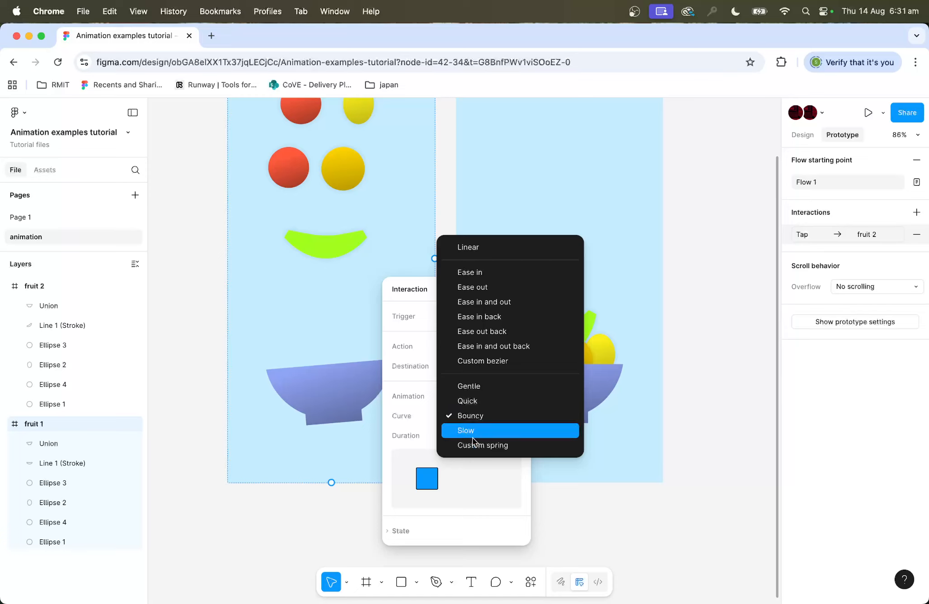
{"action": "left_click", "coordinate": [511, 444]}
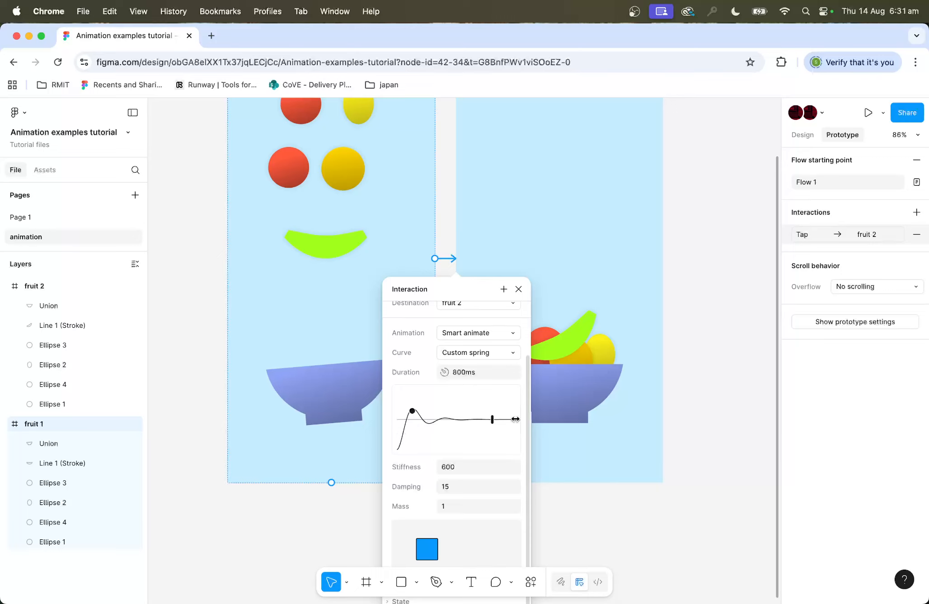
{"action": "left_click", "coordinate": [518, 289]}
{"action": "scroll", "coordinate": [555, 290], "scroll_direction": "up", "scroll_amount": 2}
{"action": "scroll", "coordinate": [555, 289], "scroll_direction": "down", "scroll_amount": 2}
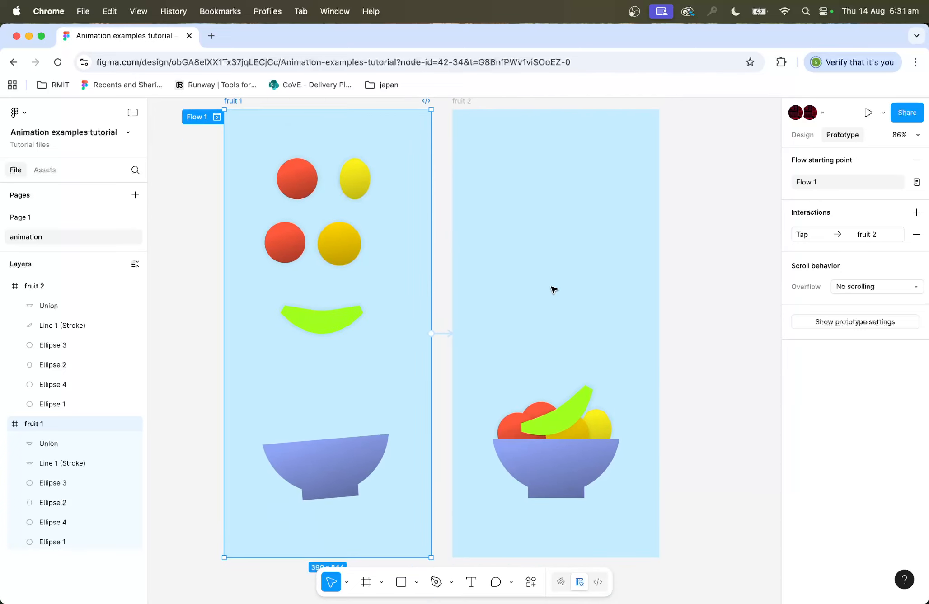
- Preview Flow 1 clear of the fruit 1 frame, trigger the fruit drop, and close the preview
{"action": "left_click", "coordinate": [217, 117]}
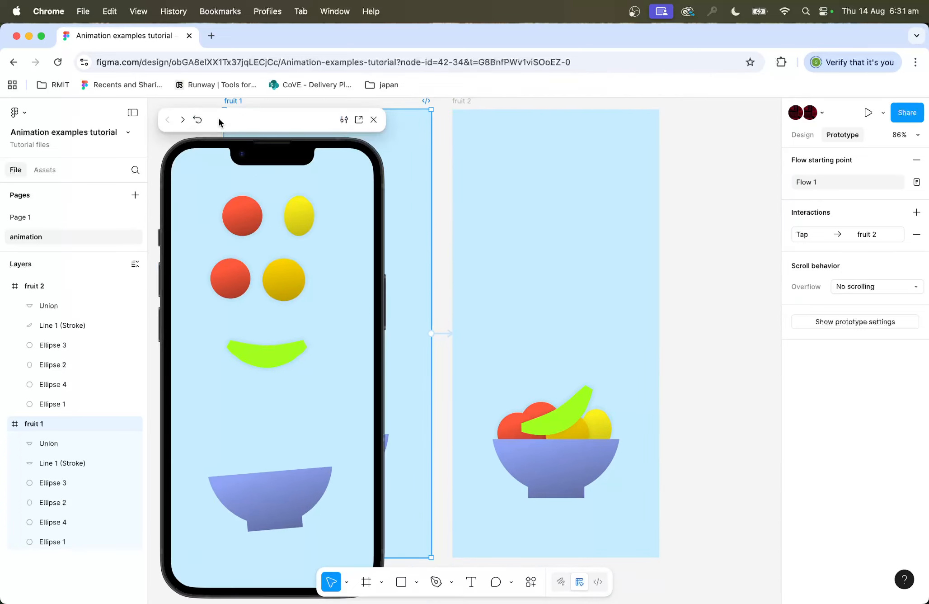
{"action": "left_click_drag", "start_coordinate": [303, 118], "coordinate": [712, 108]}
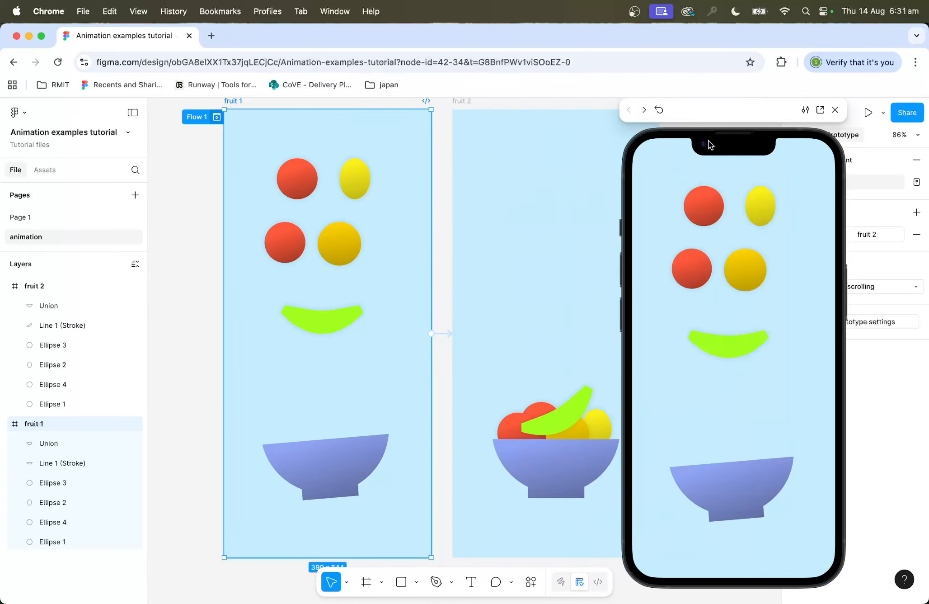
{"action": "left_click", "coordinate": [797, 231]}
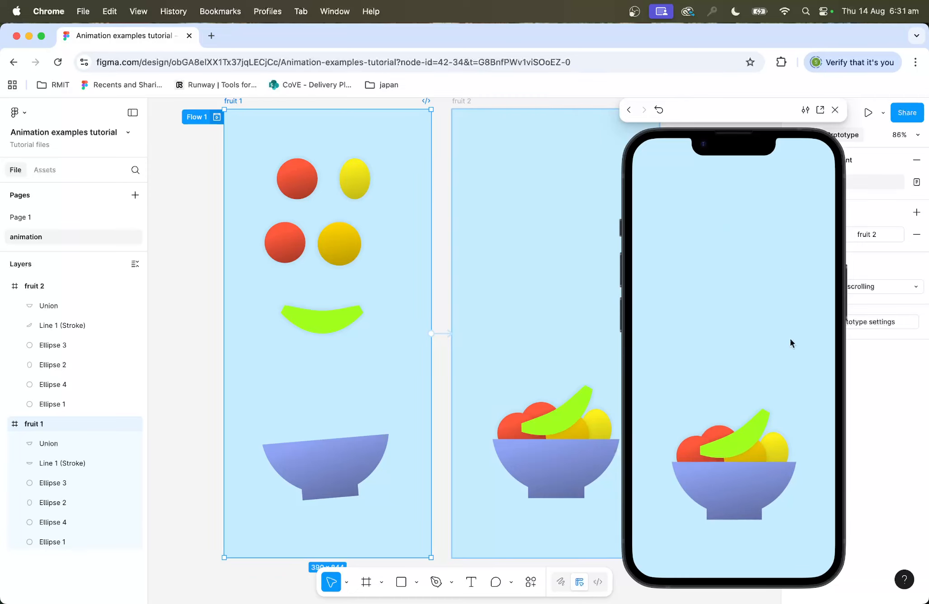
{"action": "left_click", "coordinate": [834, 110]}
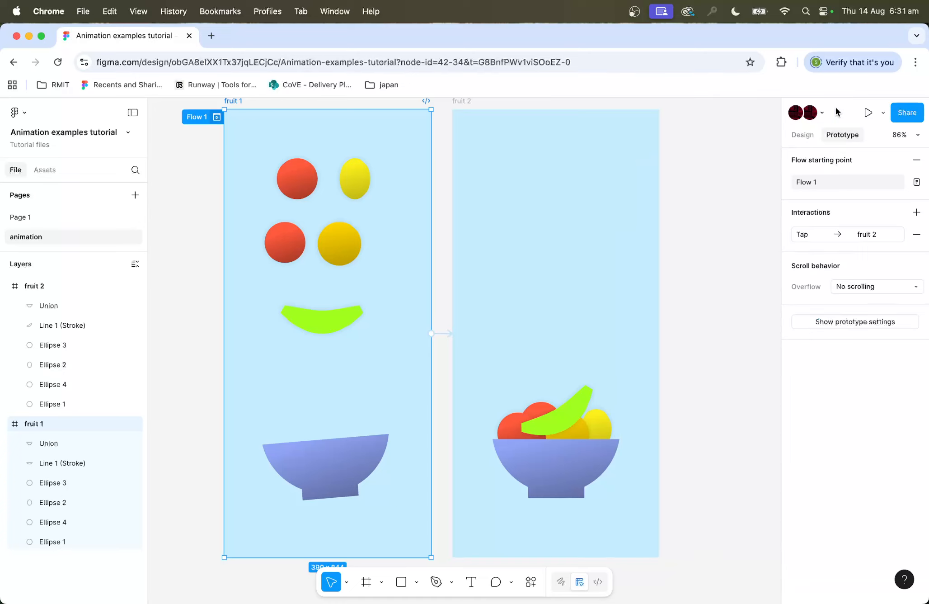
- Set the interaction's duration to 1000 ms and reshape its spring curve to about stiffness 365, damping 12.4 and duration 968 ms
{"action": "left_click", "coordinate": [445, 334]}
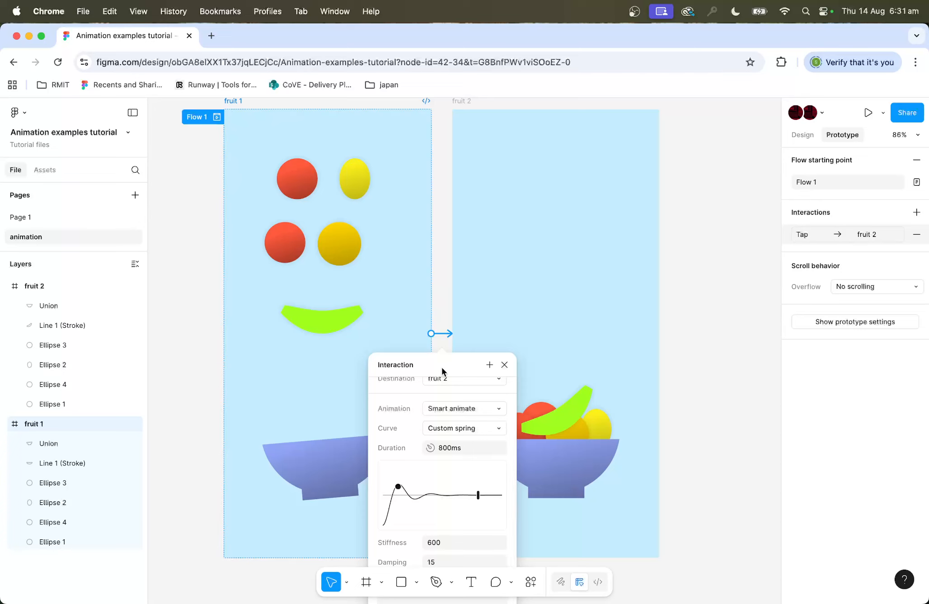
{"action": "left_click_drag", "start_coordinate": [458, 358], "coordinate": [691, 208]}
{"action": "scroll", "coordinate": [674, 216], "scroll_direction": "left", "scroll_amount": 2}
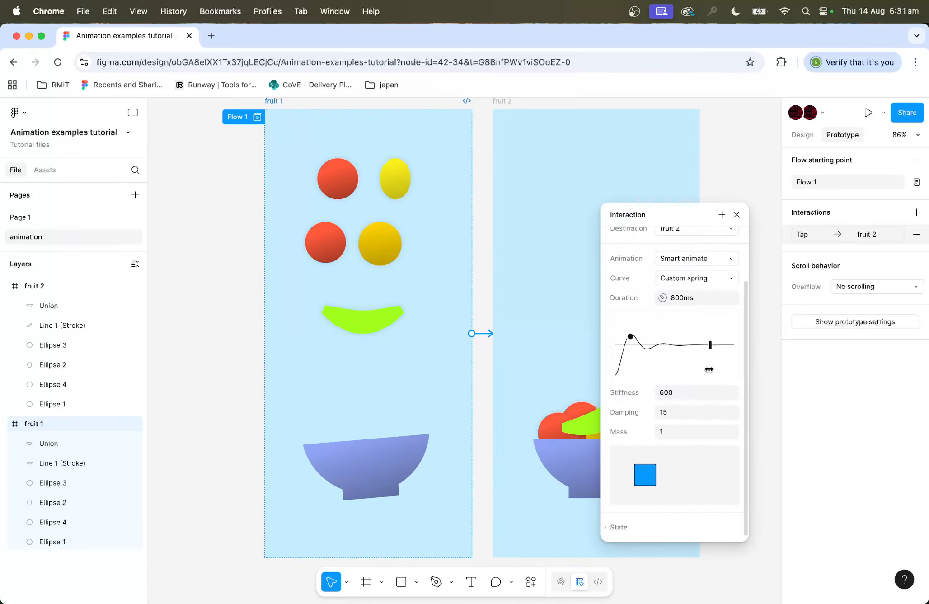
{"action": "scroll", "coordinate": [687, 302], "scroll_direction": "up", "scroll_amount": 3}
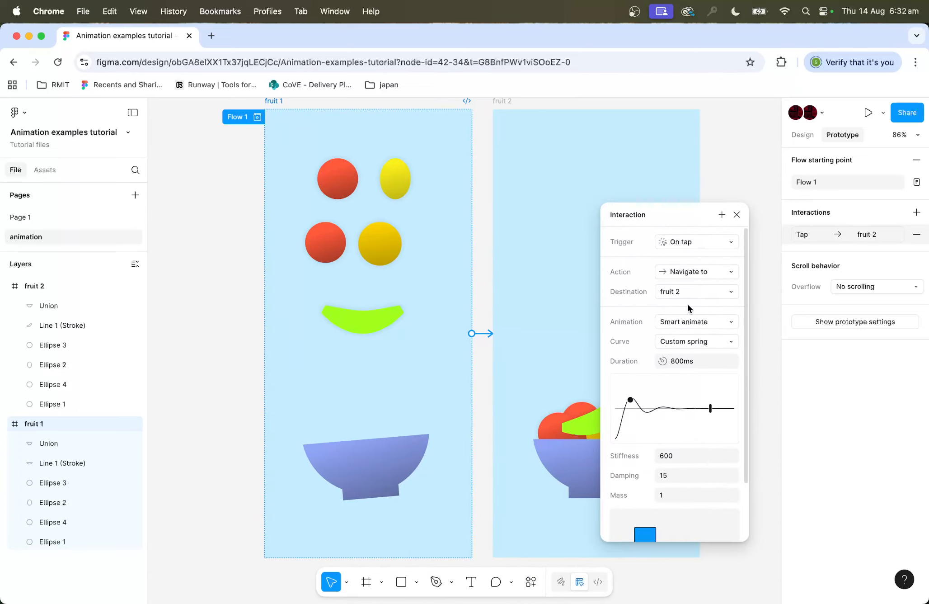
{"action": "left_click", "coordinate": [676, 361]}
{"action": "type", "text": "10"}
{"action": "scroll", "coordinate": [705, 394], "scroll_direction": "down", "scroll_amount": 1}
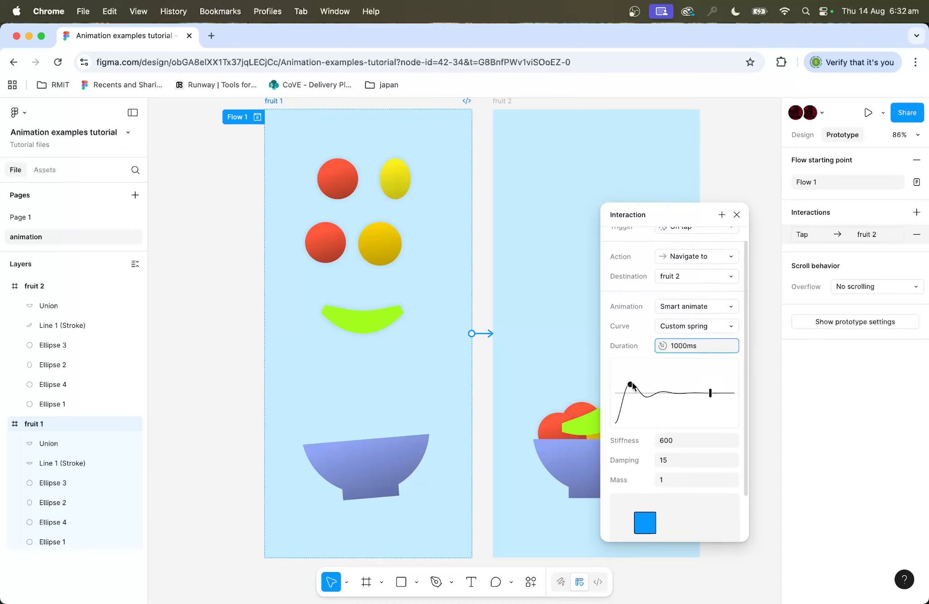
{"action": "left_click_drag", "start_coordinate": [633, 385], "coordinate": [636, 386]}
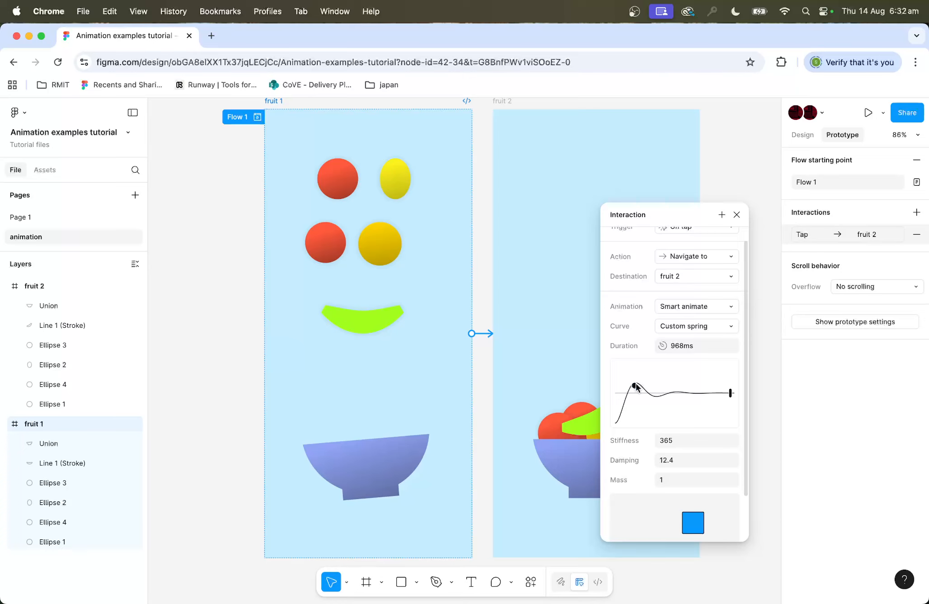
{"action": "left_click", "coordinate": [207, 151]}
- Preview Flow 1 again and trigger the fruit drop with the adjusted spring
{"action": "left_click", "coordinate": [257, 117]}
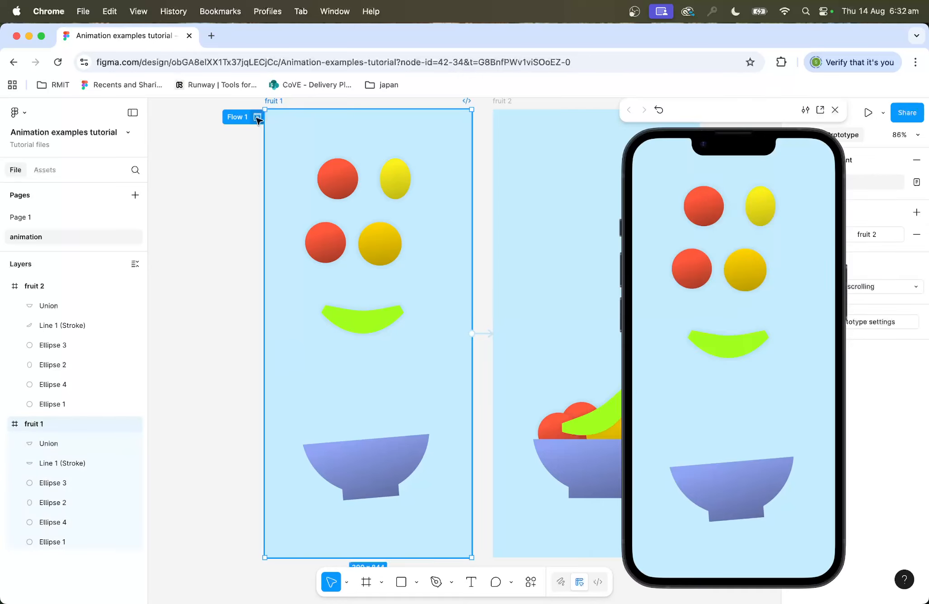
{"action": "left_click", "coordinate": [788, 308]}
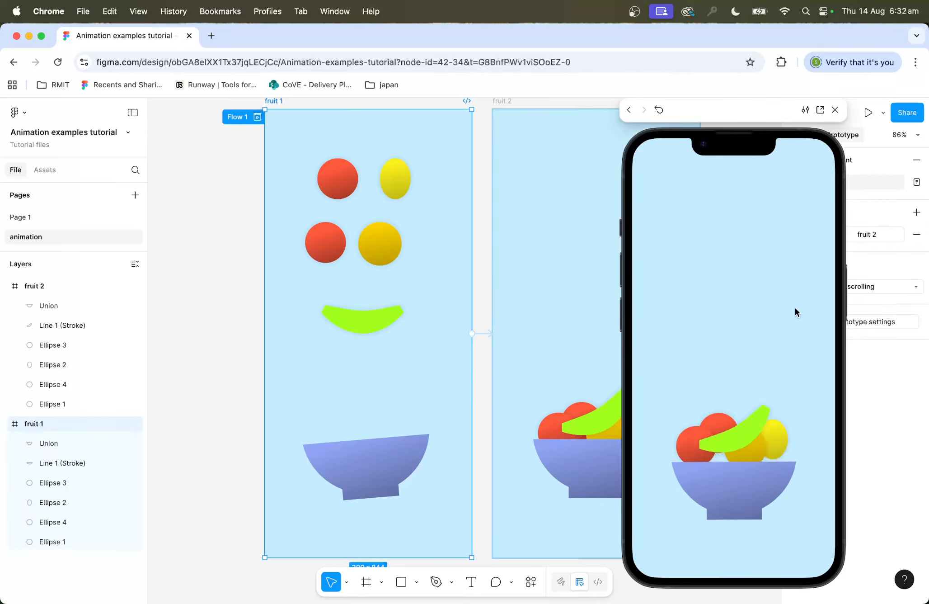